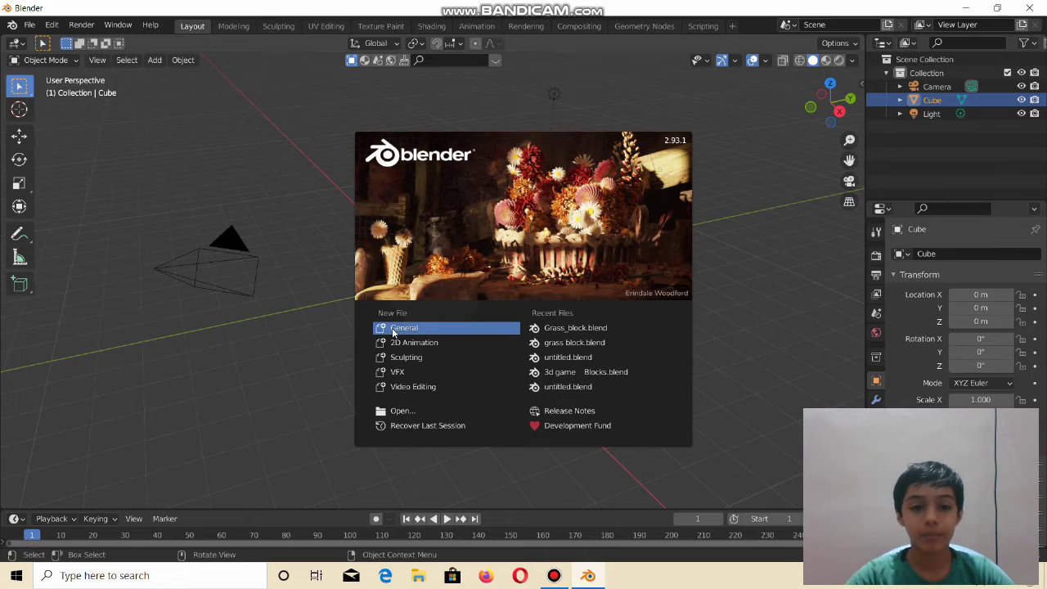
Step: Close the startup splash to reveal the default scene with cube, camera and light
left_click(289, 311)
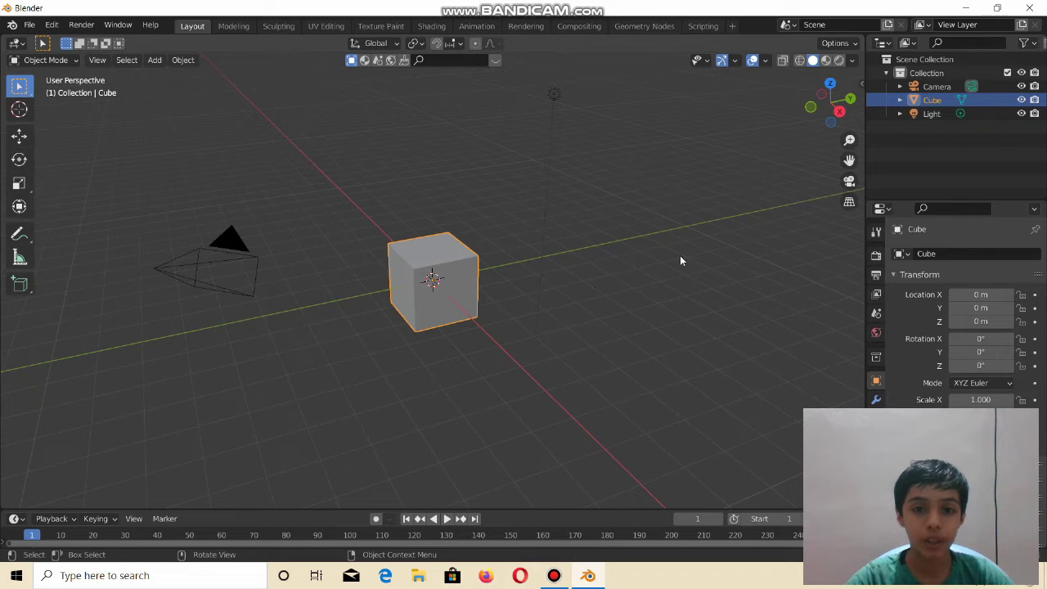
mouse_move(679, 256)
left_mouse_down()
mouse_move(594, 233)
mouse_move(107, 280)
left_mouse_up()
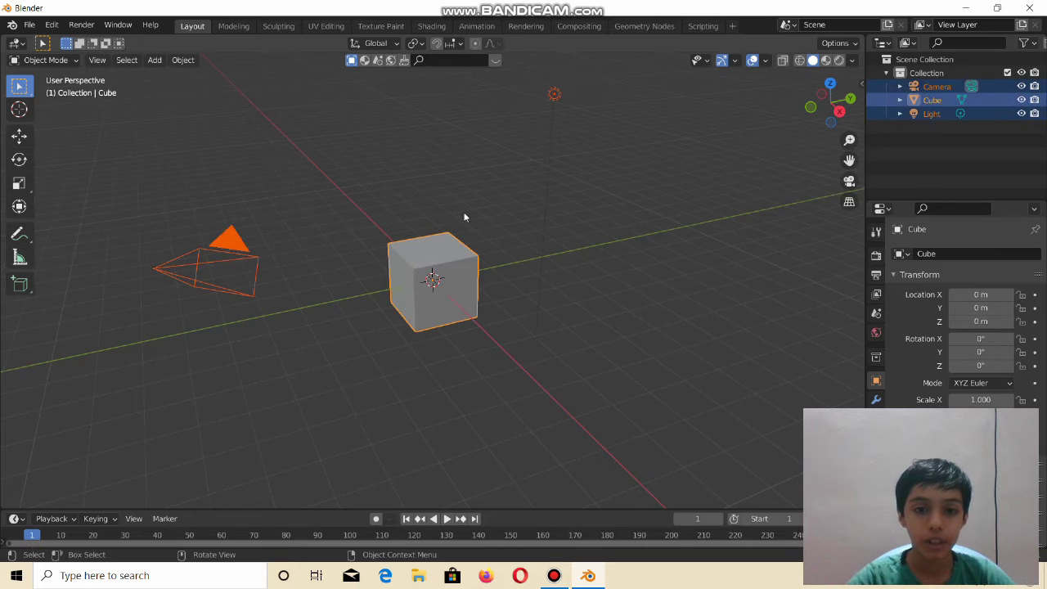
left_click(689, 270)
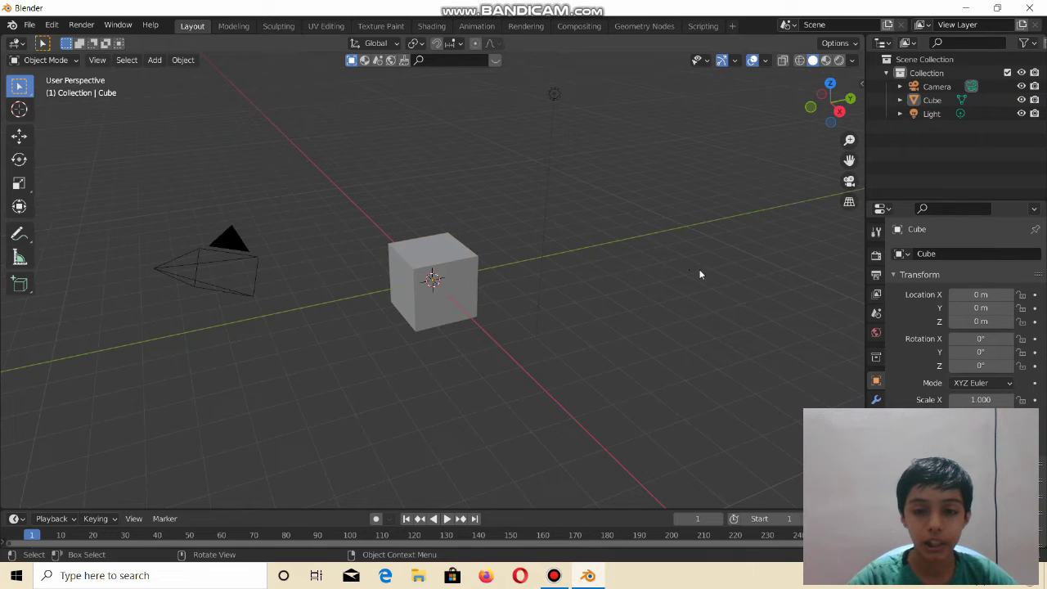
middle_click_drag(699, 274, 663, 256)
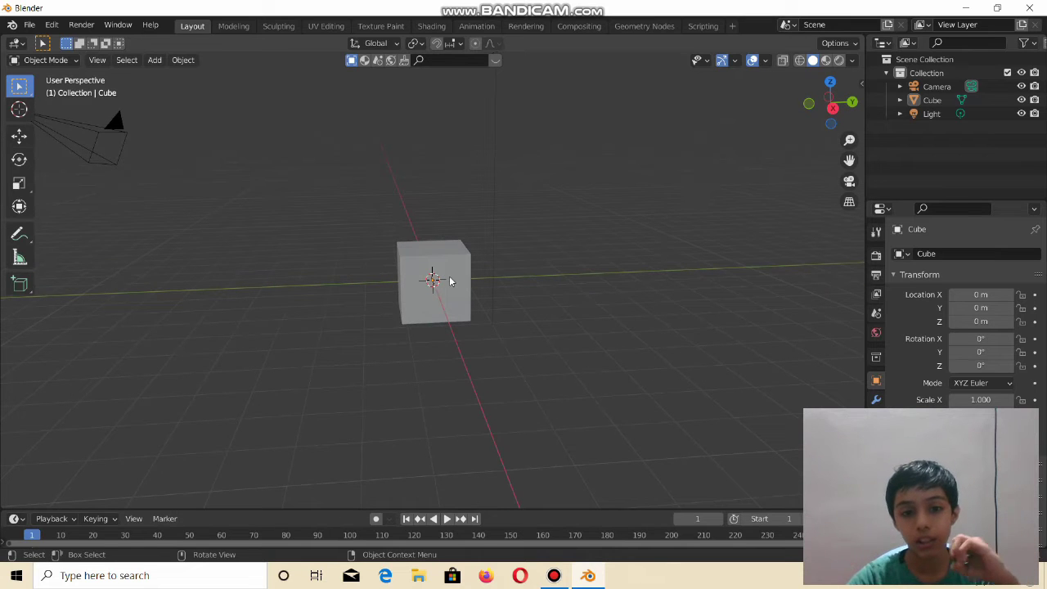
left_click(454, 276)
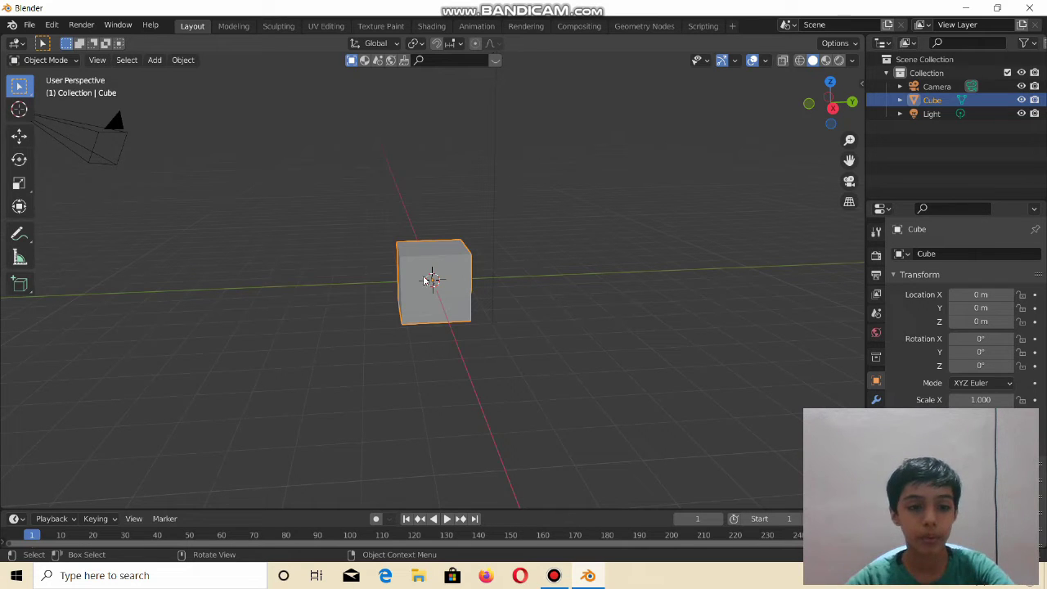
key("alt+a")
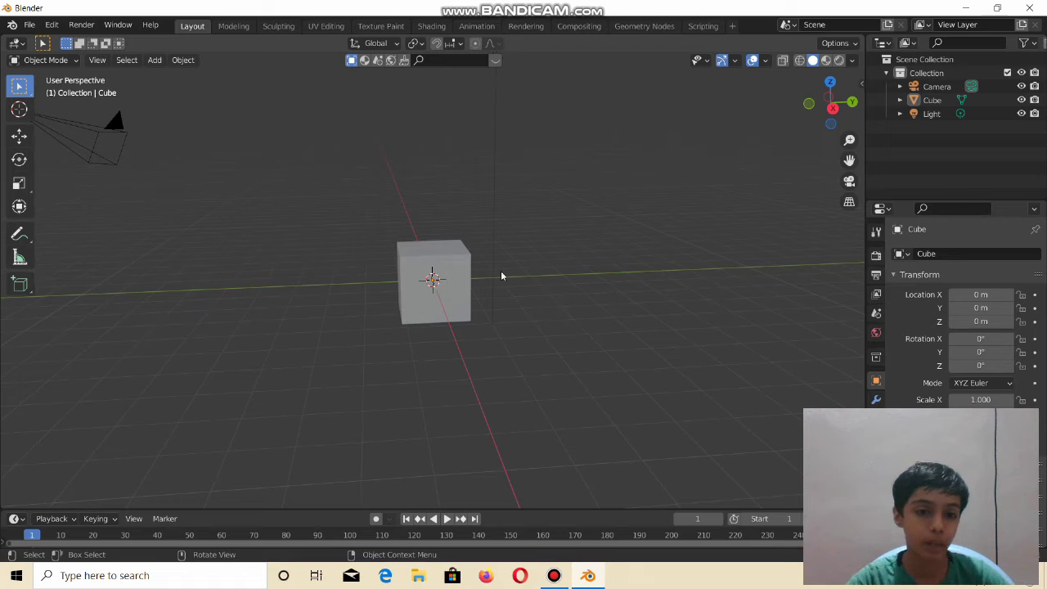
left_click(455, 276)
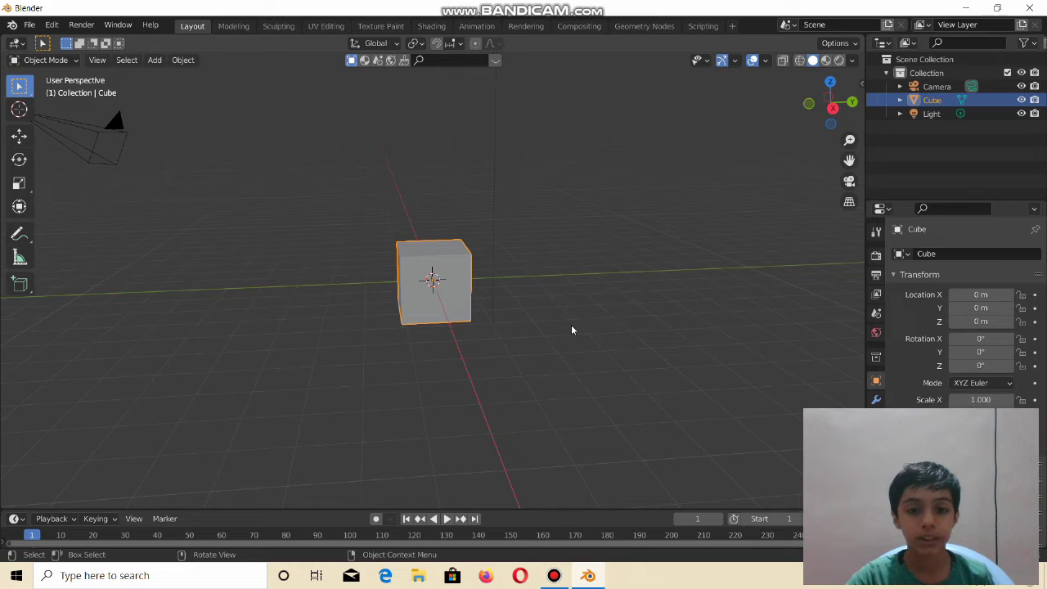
middle_click_drag(571, 324, 267, 238)
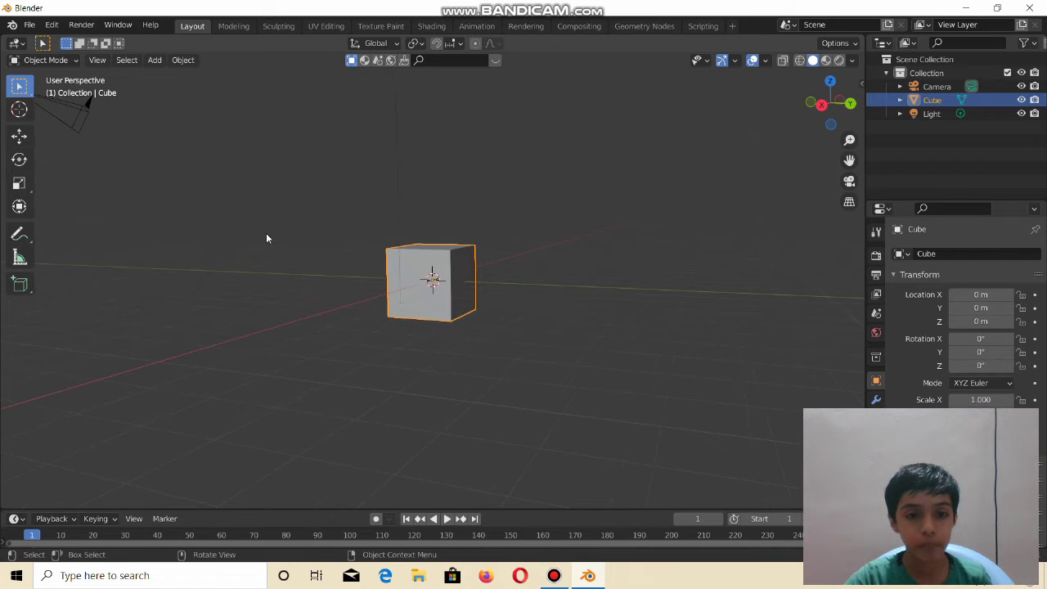
Step: Raise the cube about 1.11 m along Z and stretch it along its Y axis
left_click(18, 135)
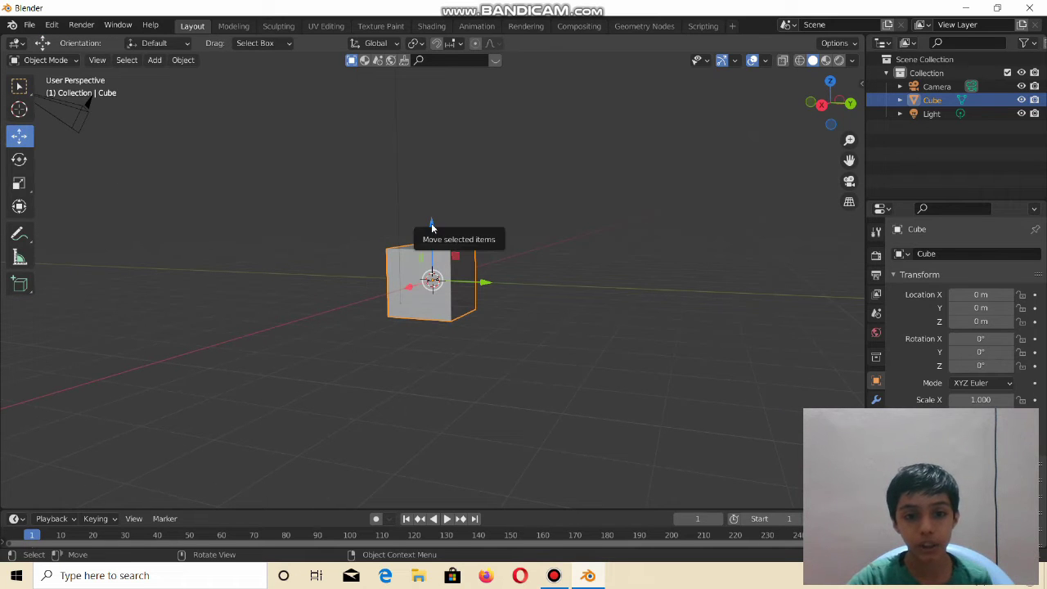
left_click_drag(432, 227, 418, 201)
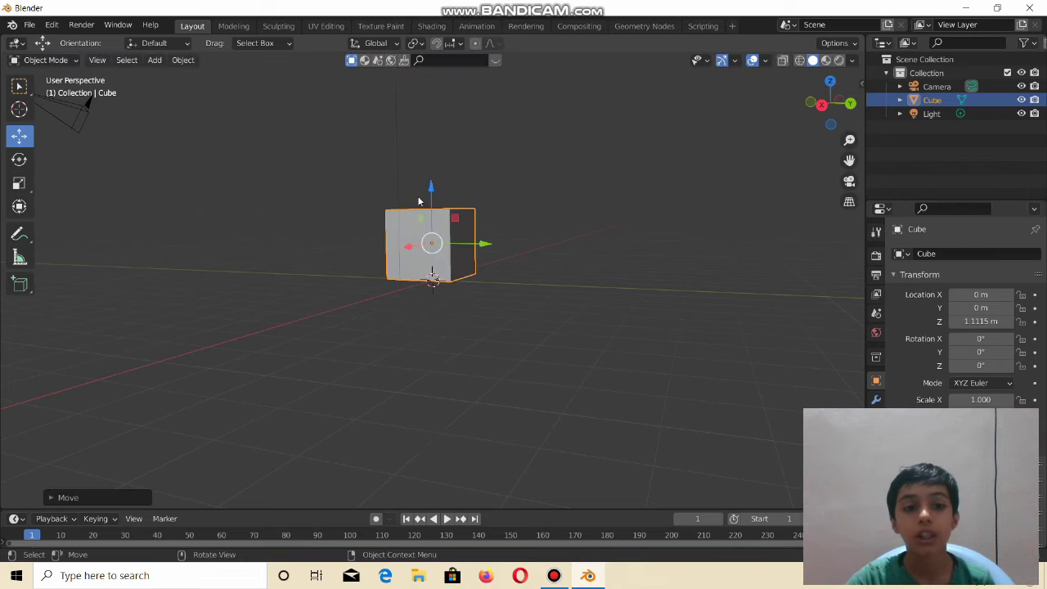
left_click(19, 184)
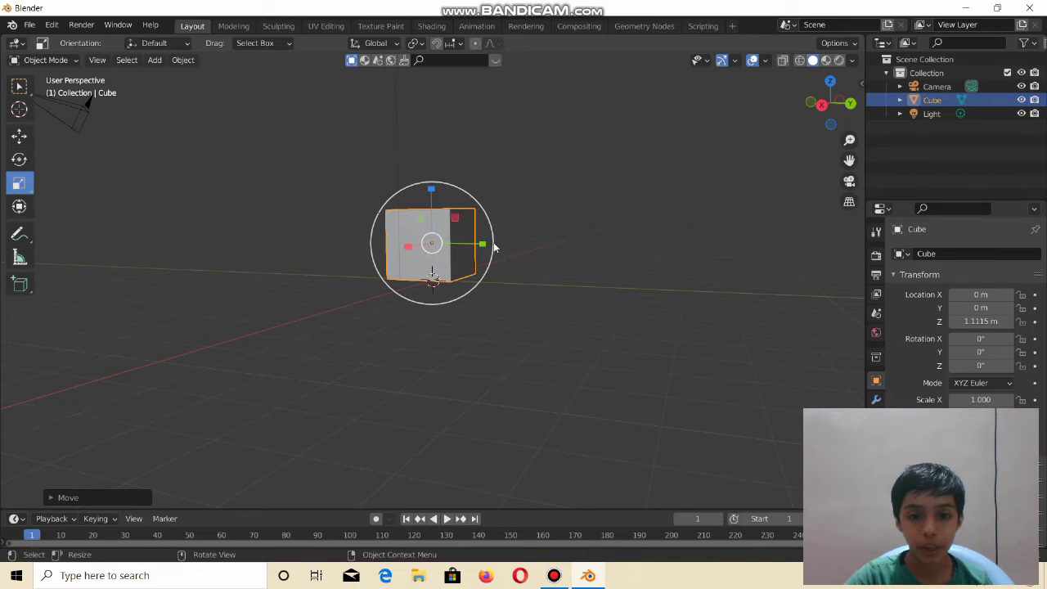
left_click_drag(481, 243, 538, 254)
middle_click_drag(494, 385, 432, 390)
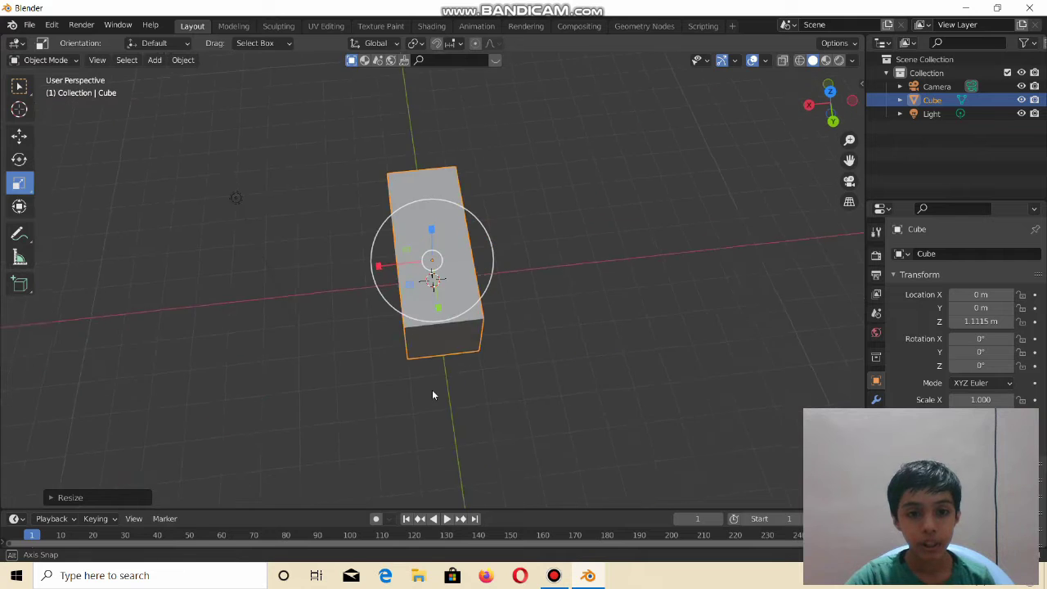
Step: Reselect the cube and delete it through its right-click menu
left_click(532, 264)
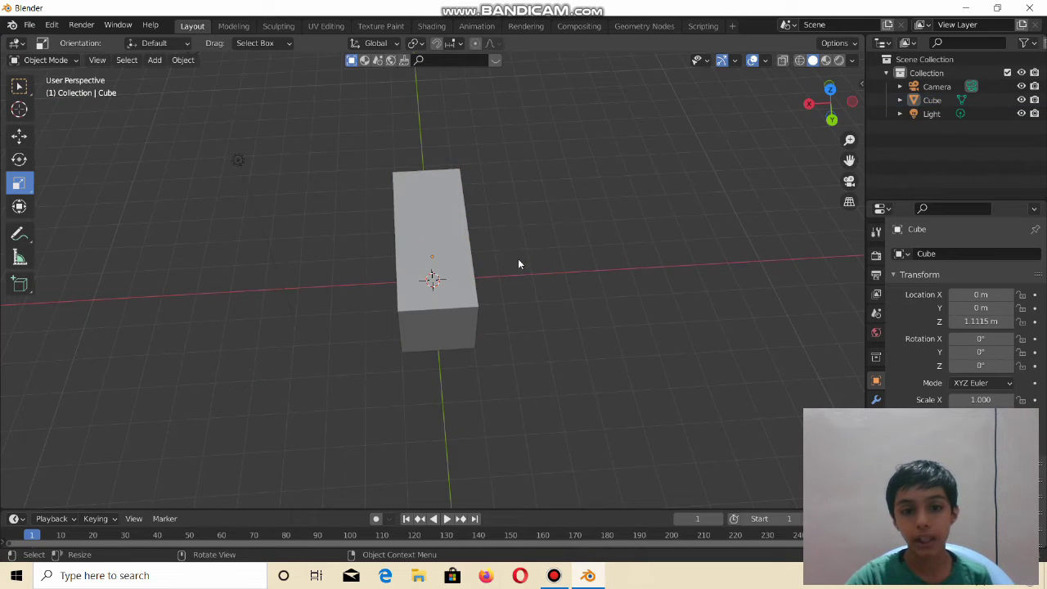
left_click(459, 249)
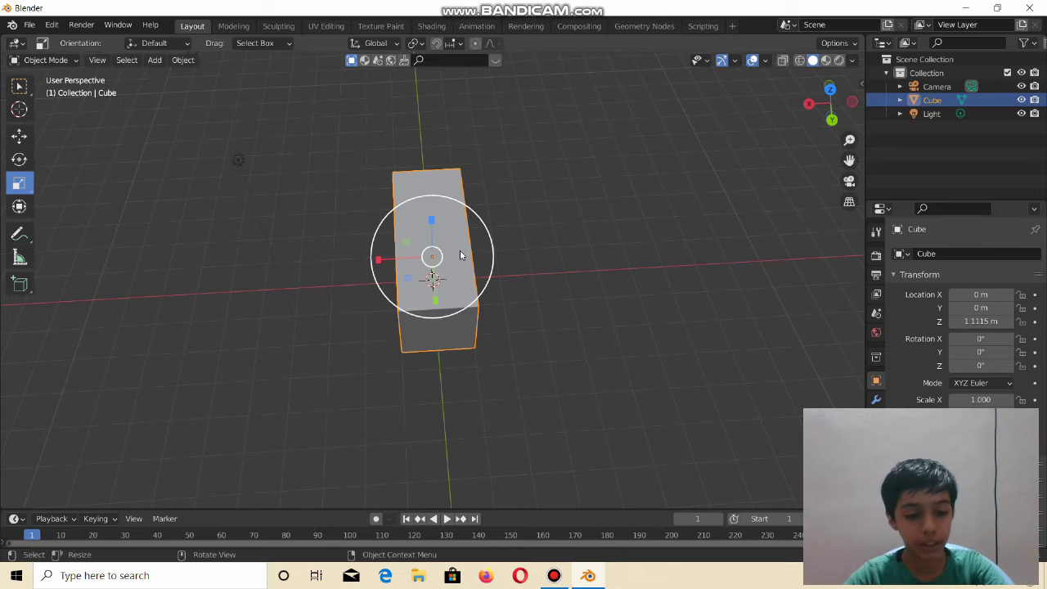
left_click(556, 245)
left_click(465, 254)
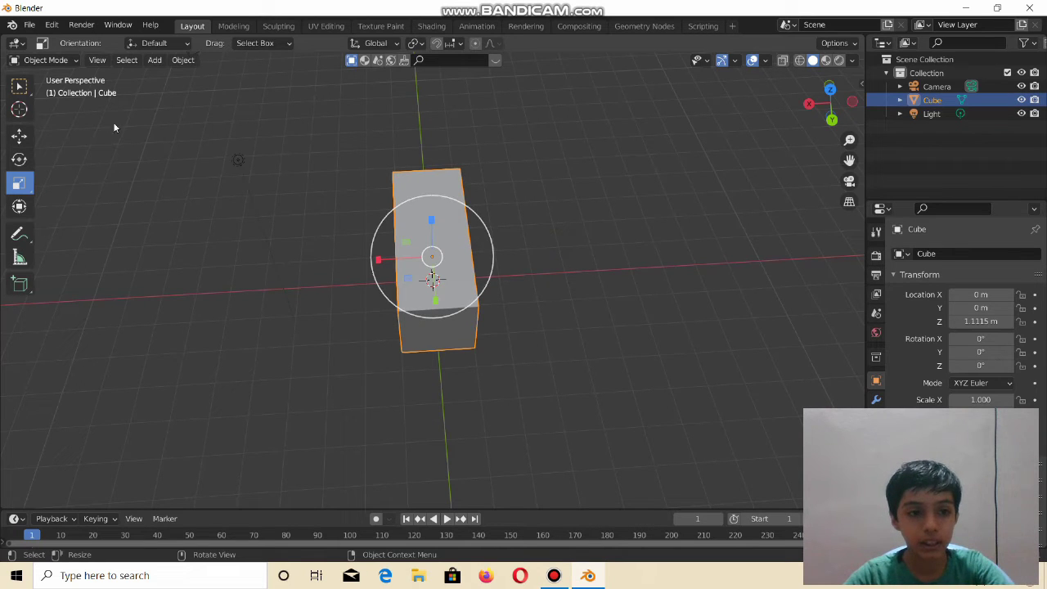
right_click(423, 238)
left_click(407, 471)
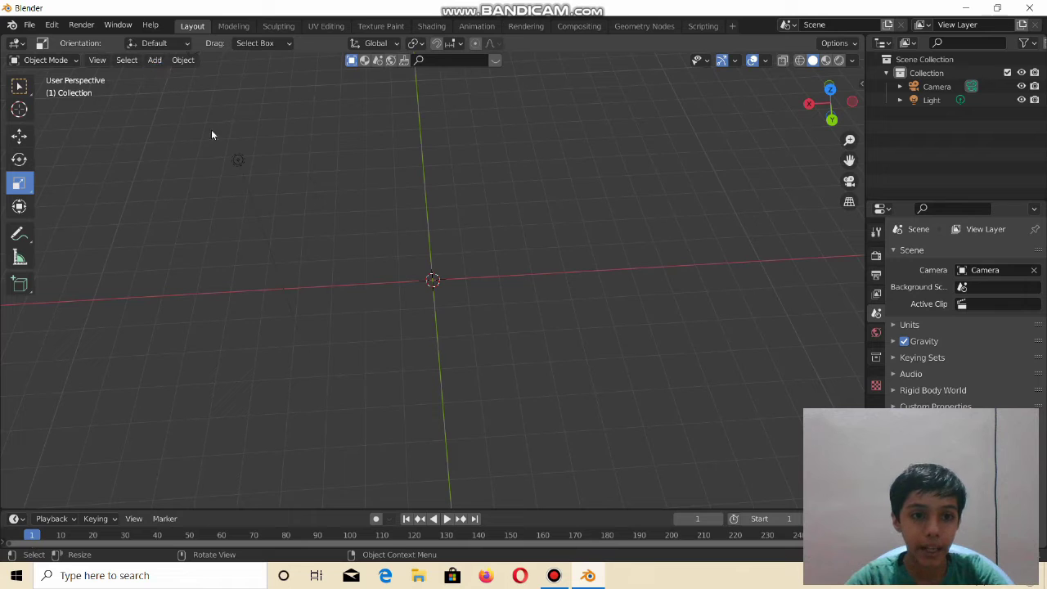
Step: Bring up the Add menu with Shift+A to reach the mesh object list
key("shift")
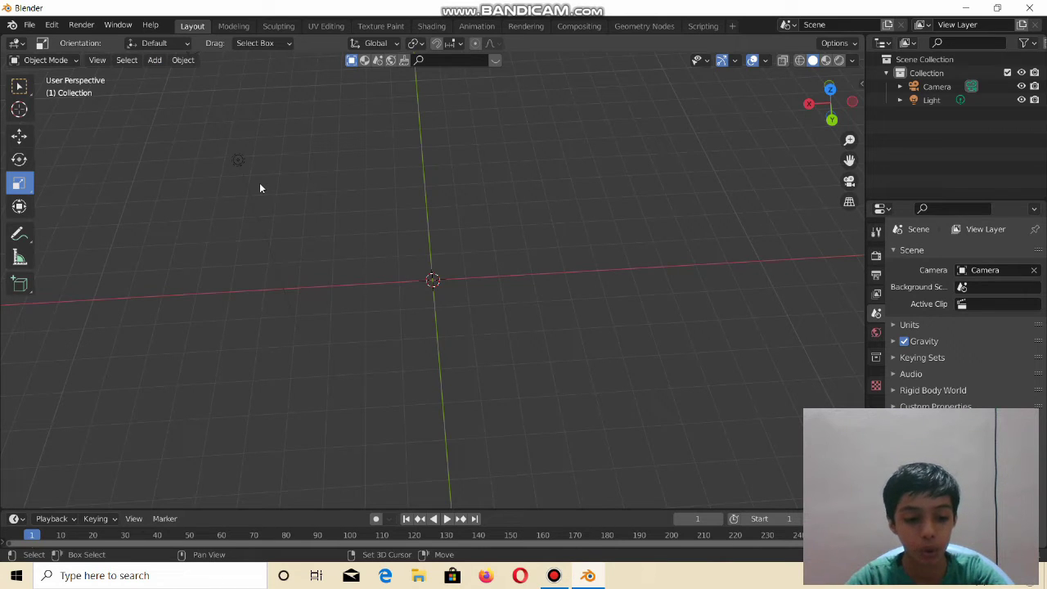
key("shift+a")
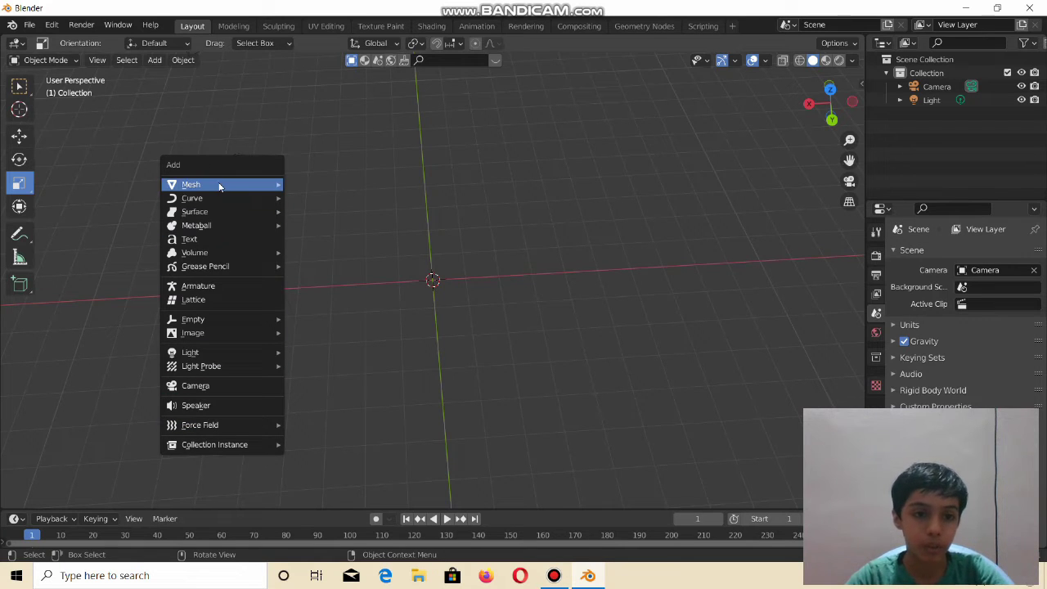
mouse_move(219, 184)
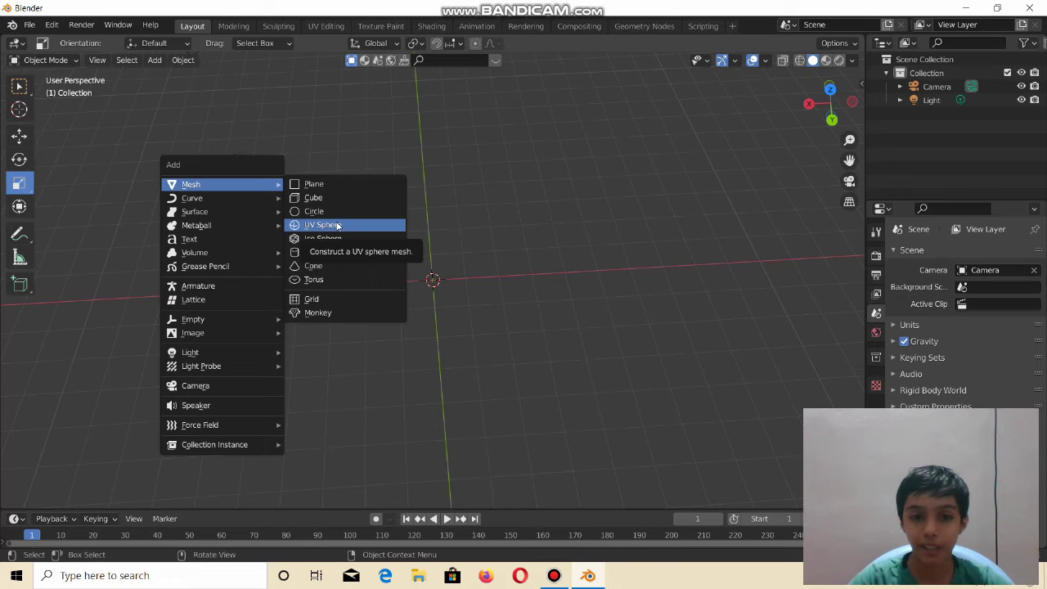
Step: Add a UV sphere at the origin and scale it up to 2.3
left_click(336, 225)
mouse_move(519, 290)
middle_mouse_down()
mouse_move(476, 220)
mouse_move(497, 299)
middle_mouse_up()
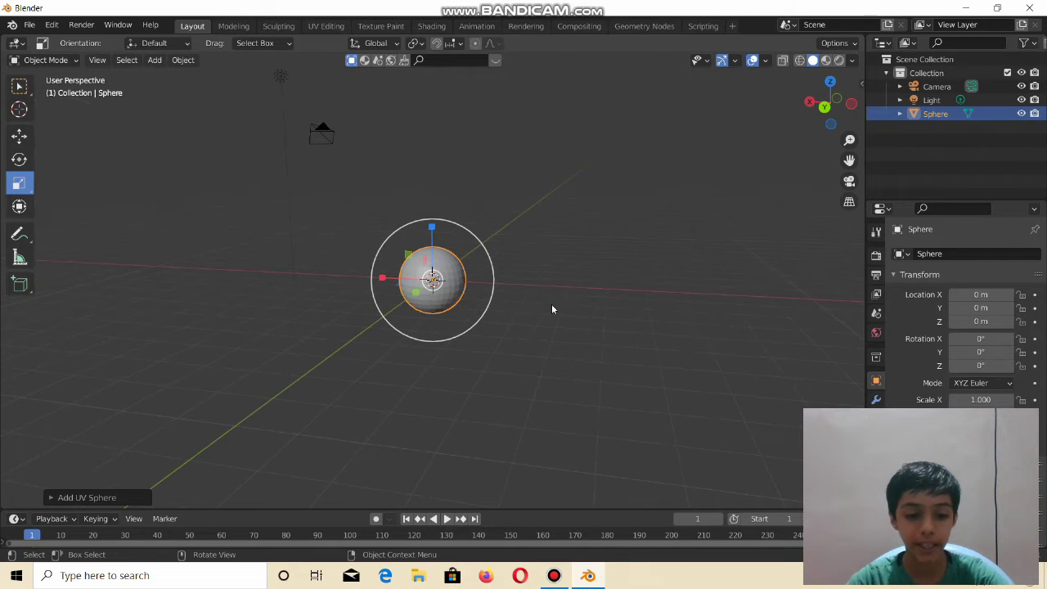
key("s")
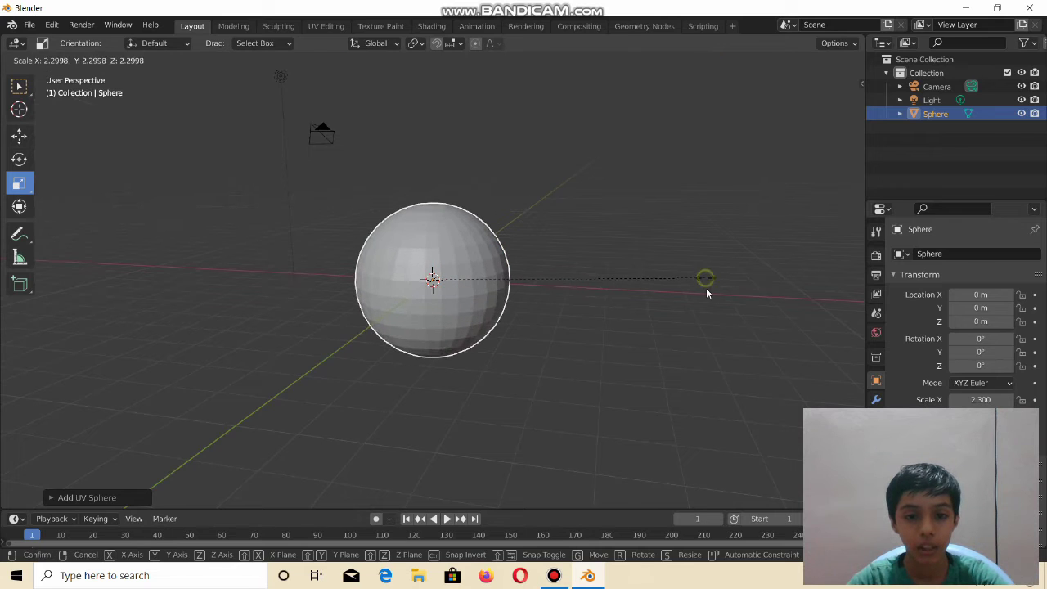
left_click(706, 288)
middle_click_drag(619, 322, 601, 315)
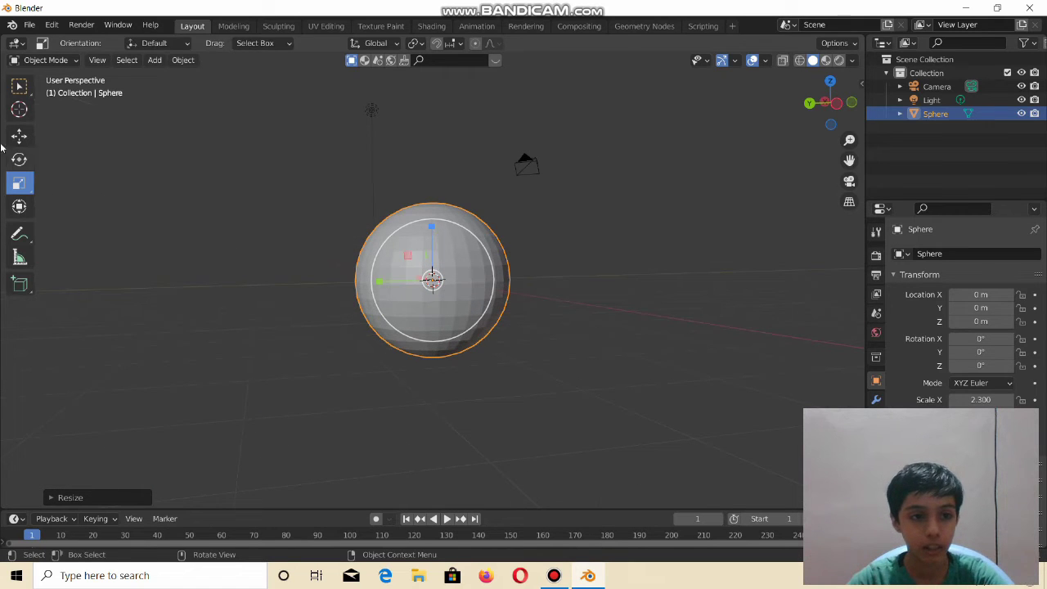
Step: Raise the sphere about 1.74 m along Z with the Move tool
left_click(37, 147)
left_click(434, 257)
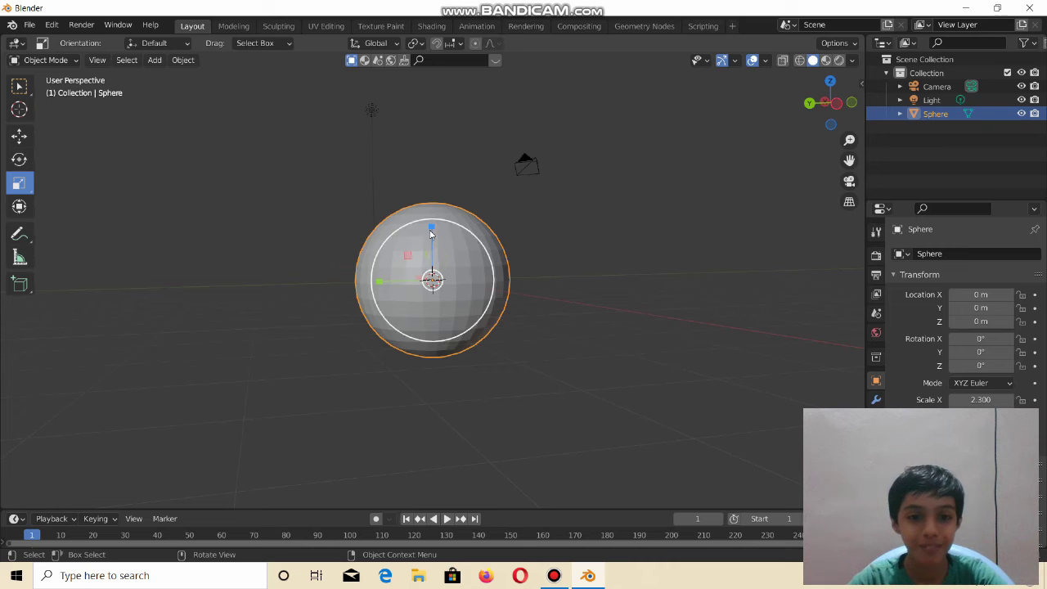
left_click(19, 136)
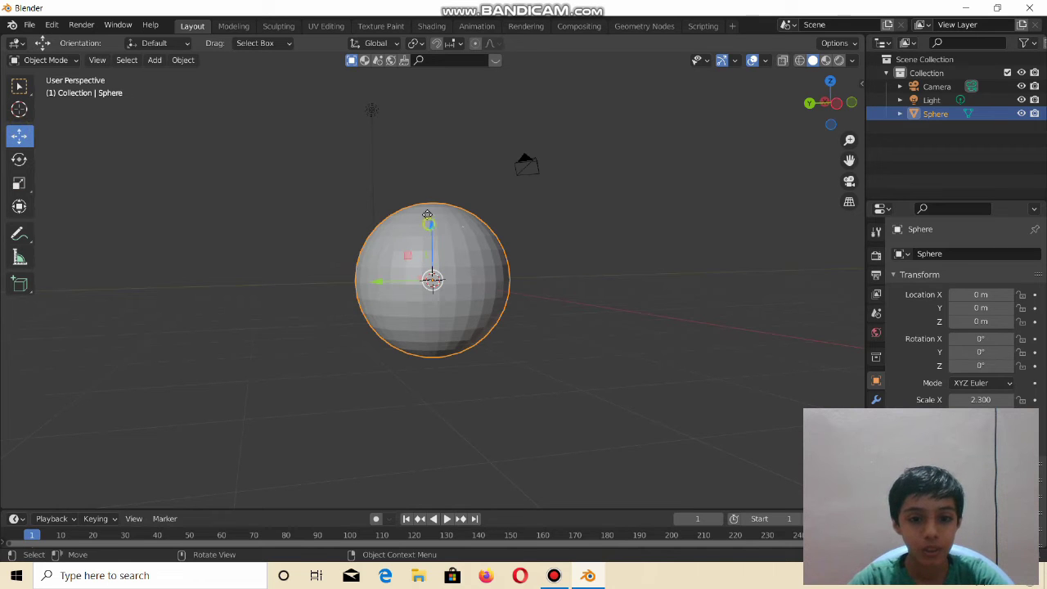
left_click_drag(427, 214, 427, 162)
mouse_move(535, 341)
middle_mouse_down()
mouse_move(442, 374)
mouse_move(463, 351)
middle_mouse_up()
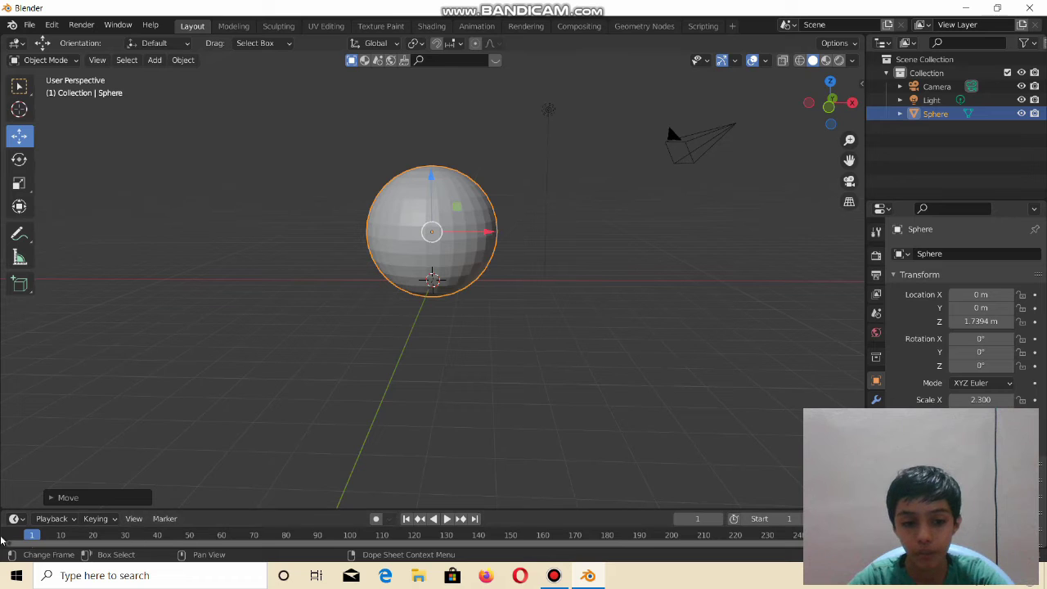
Step: Return to frame 1 and keyframe the sphere's location at X 0, Y 0, Z 1.7394 m
key("space")
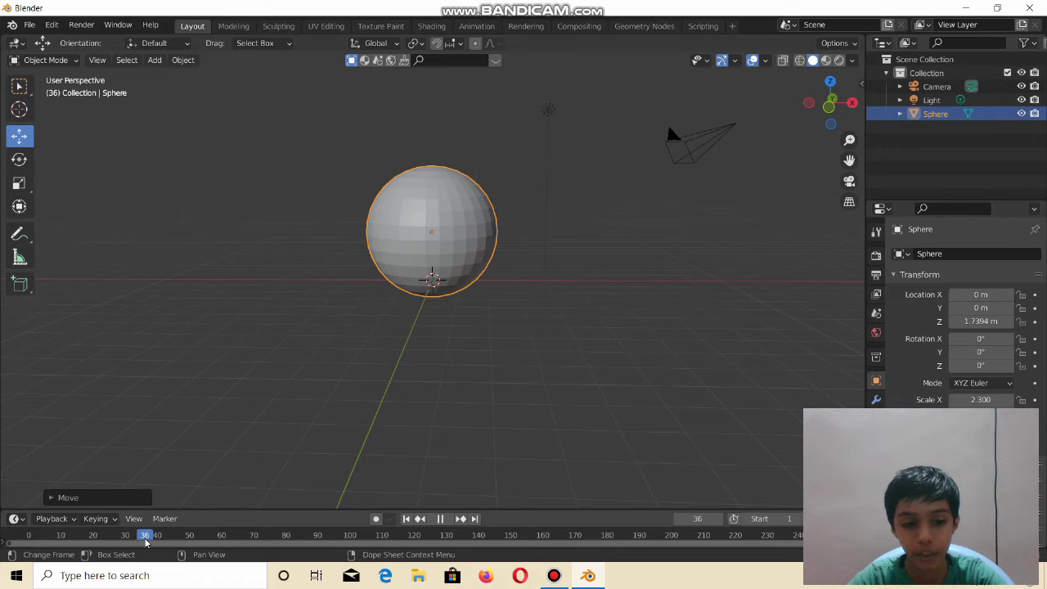
left_click_drag(146, 542, 27, 544)
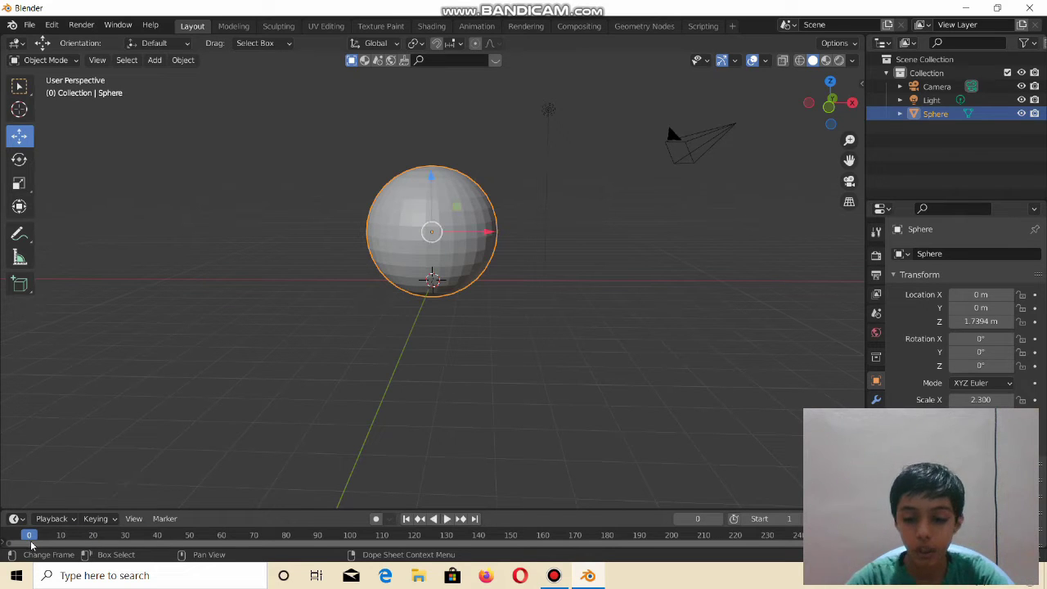
key("Escape")
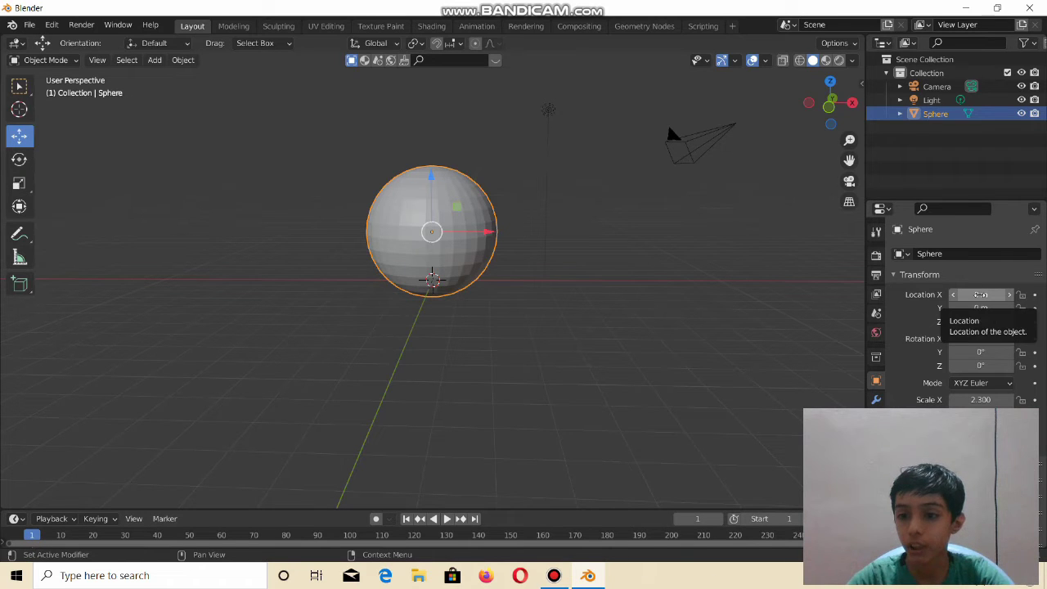
right_click(977, 295)
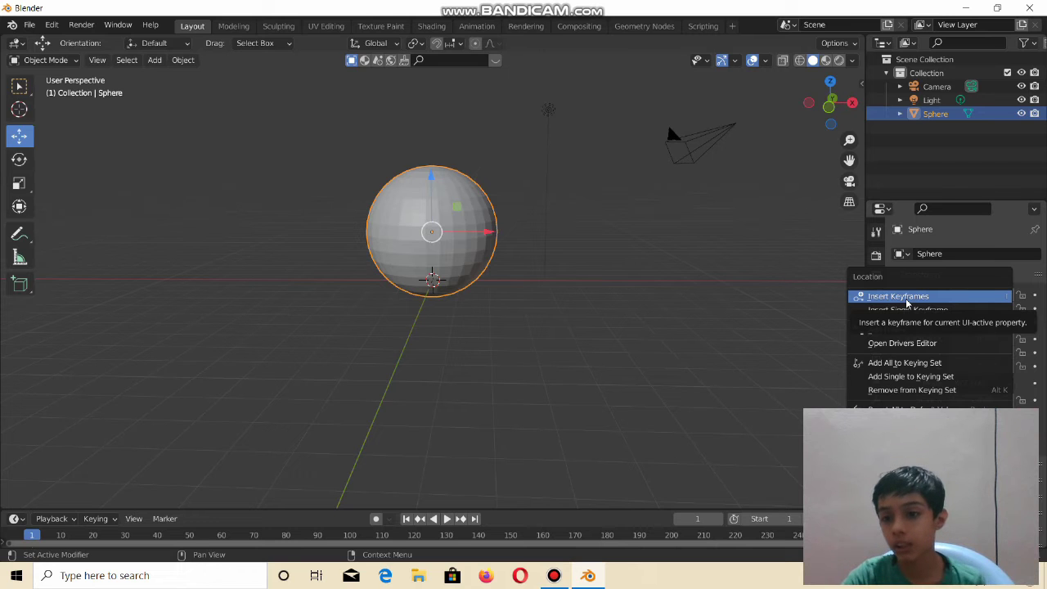
left_click(898, 296)
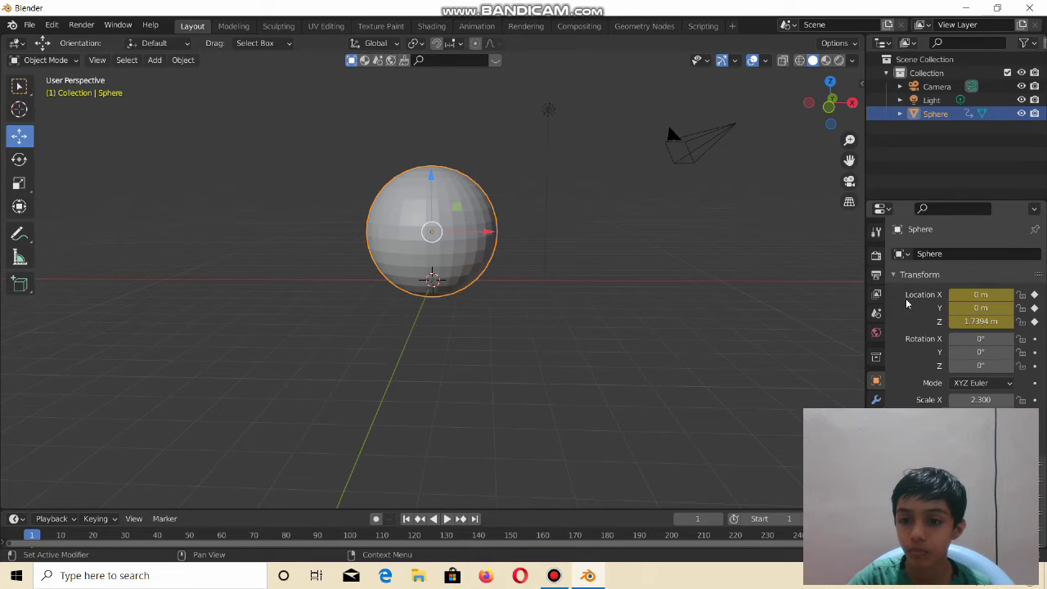
mouse_move(447, 319)
middle_mouse_down()
mouse_move(329, 292)
mouse_move(215, 385)
middle_mouse_up()
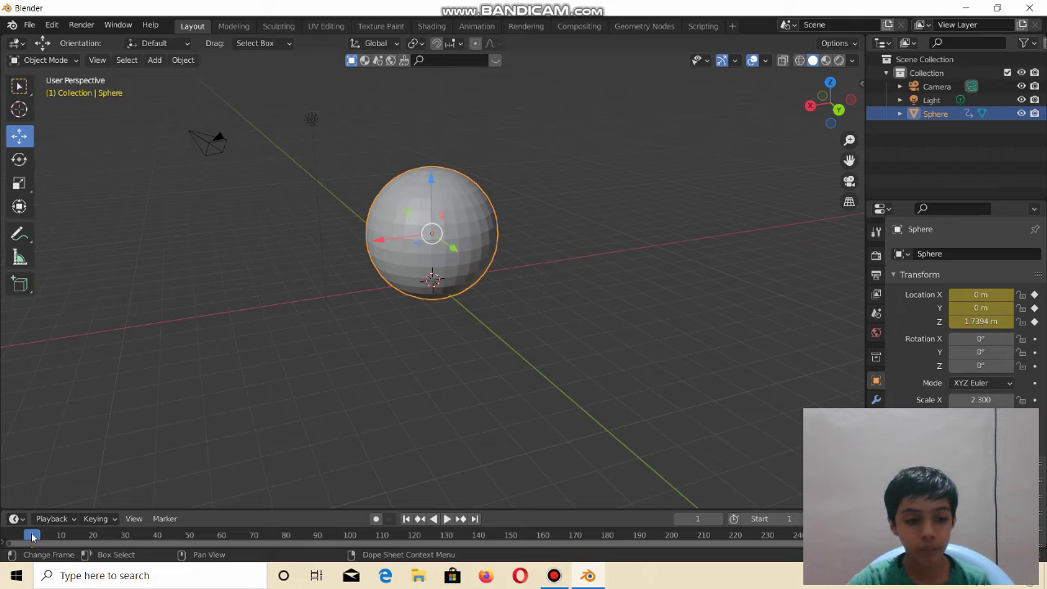
Step: At frame 50, drag the sphere up and right to about X 0.96, Y -12.488, Z 4.904 m
key("space")
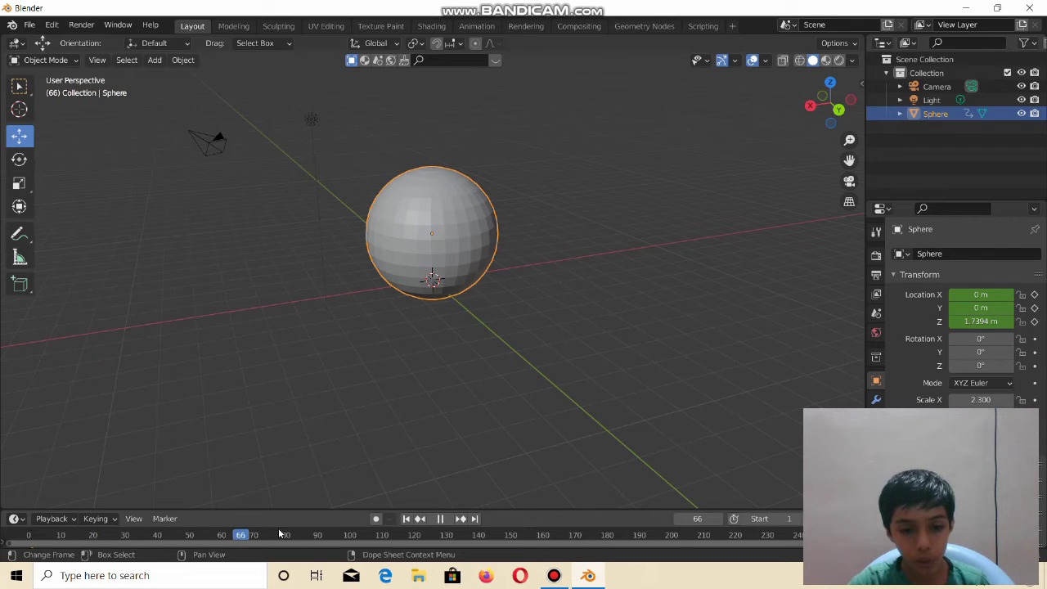
left_click_drag(279, 533, 184, 536)
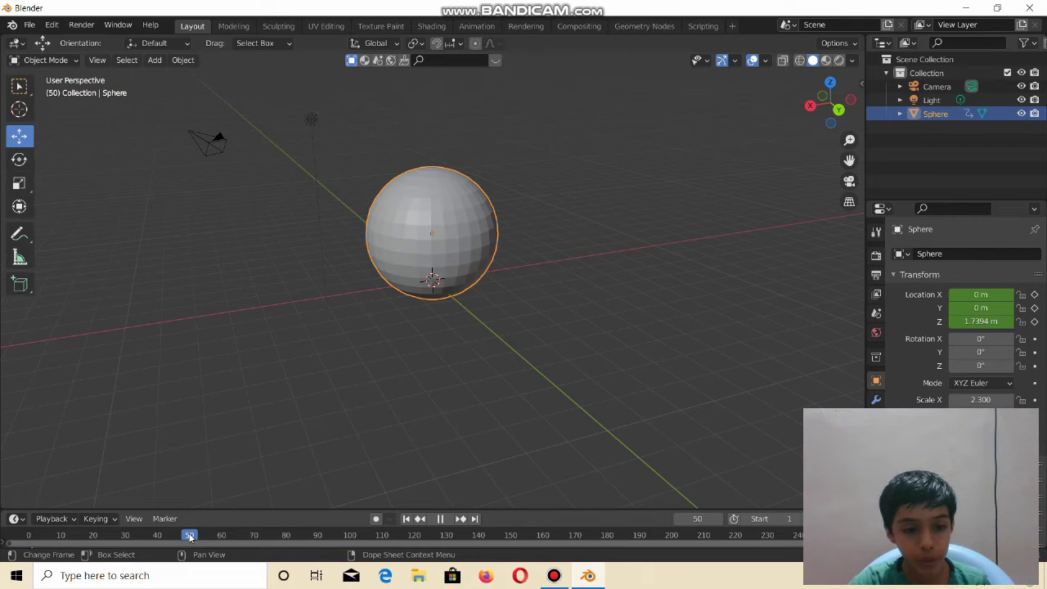
key("space")
mouse_move(484, 380)
middle_mouse_down()
mouse_move(346, 387)
mouse_move(385, 267)
middle_mouse_up()
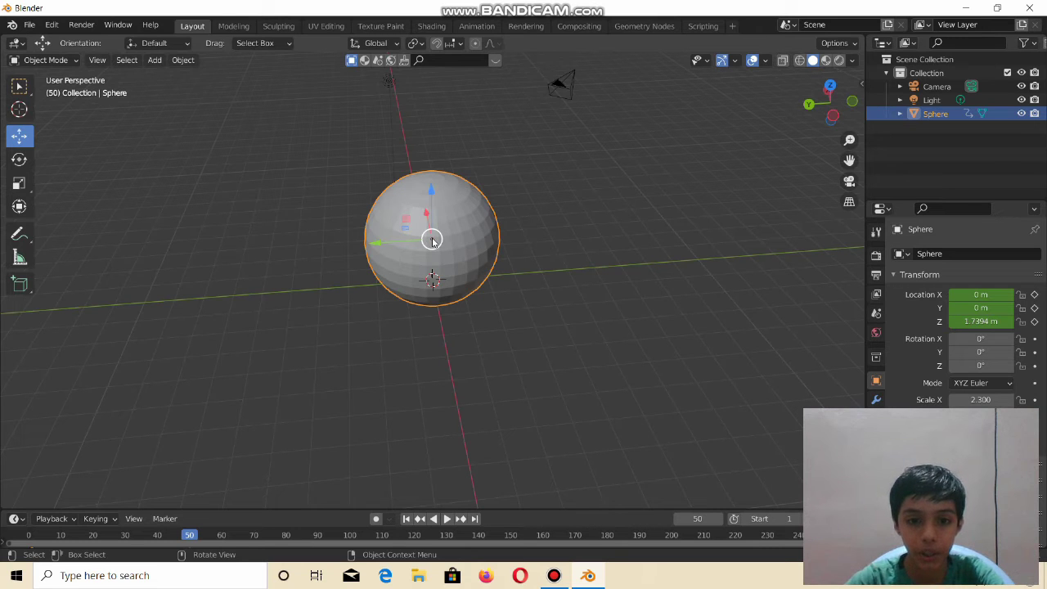
left_click_drag(433, 241, 734, 289)
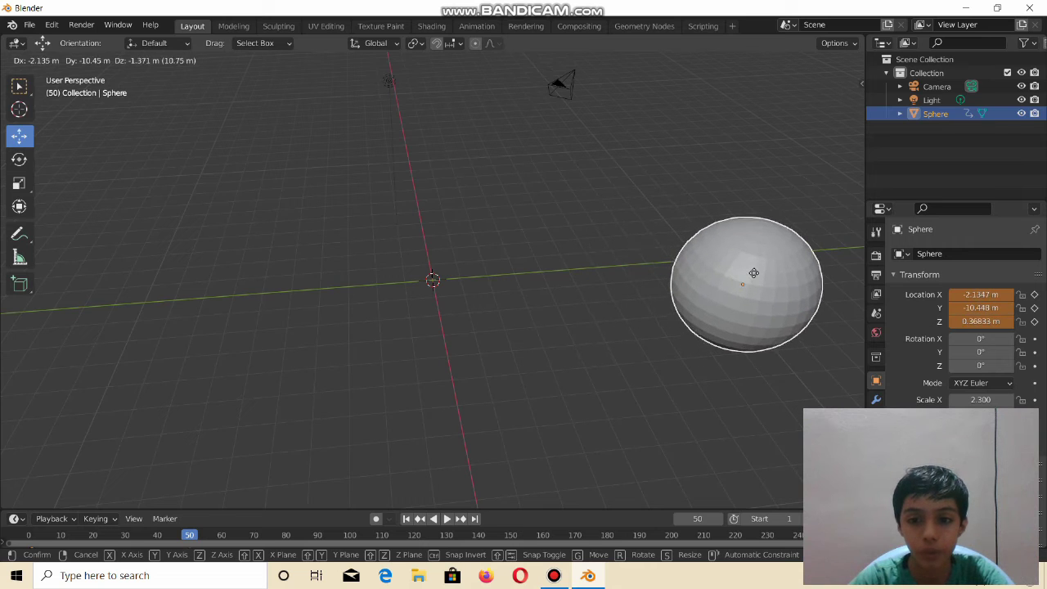
mouse_move(734, 289)
left_mouse_down()
mouse_move(744, 242)
mouse_move(635, 196)
mouse_move(671, 156)
left_mouse_up()
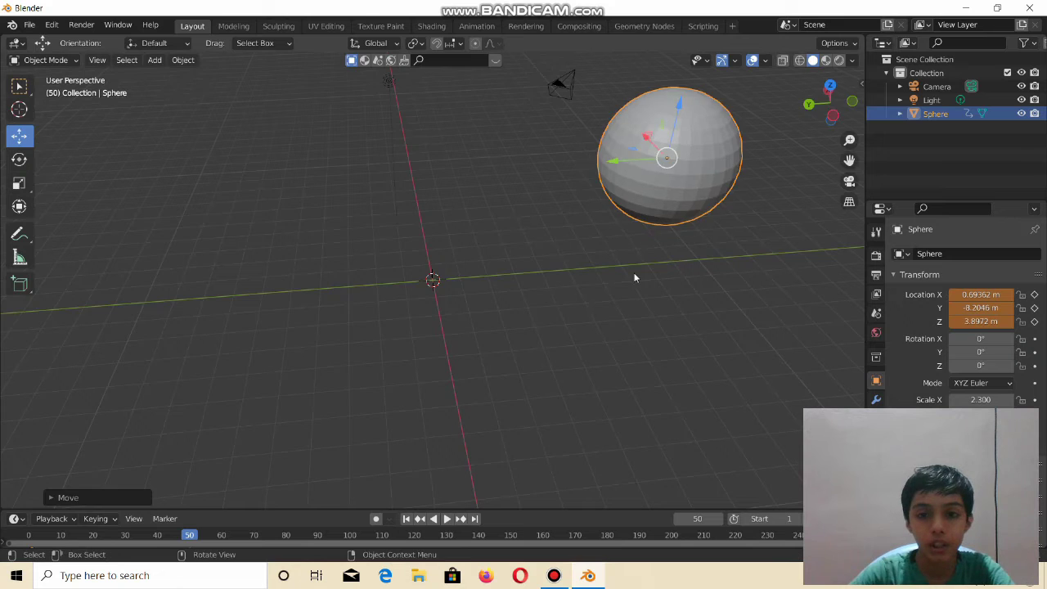
mouse_move(633, 276)
middle_mouse_down()
mouse_move(654, 227)
mouse_move(635, 249)
mouse_move(659, 170)
middle_mouse_up()
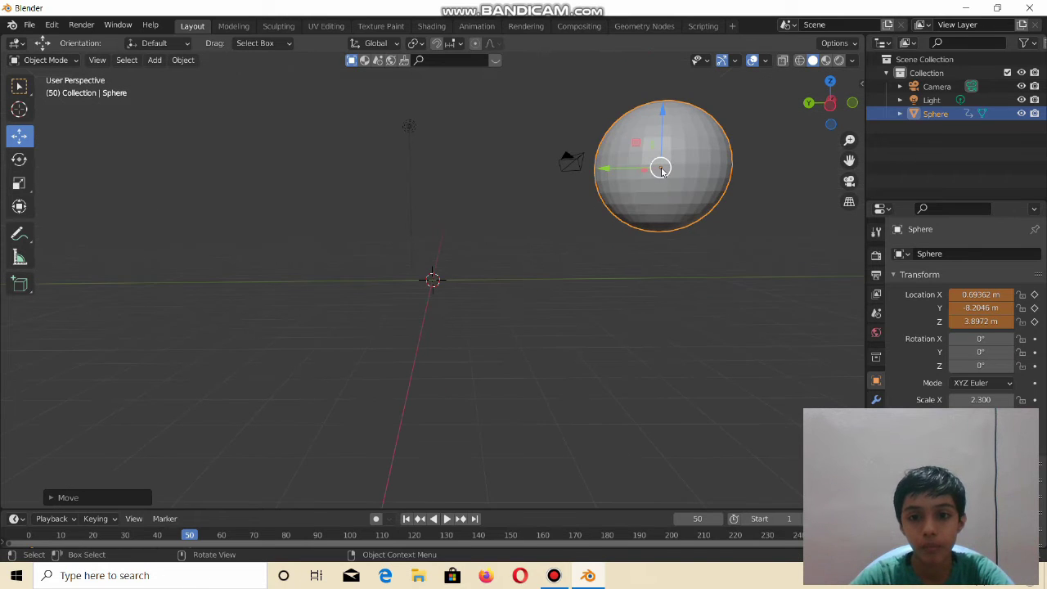
left_click_drag(661, 169, 764, 175)
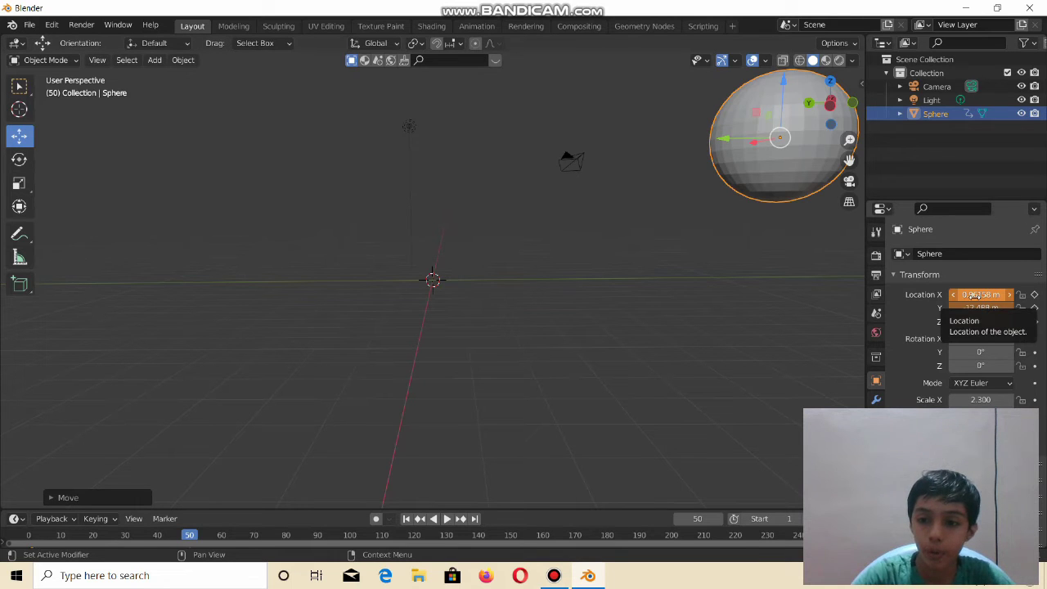
Step: Keyframe the sphere's new location at frame 50 and rewind the playhead to frame 0
right_click(976, 296)
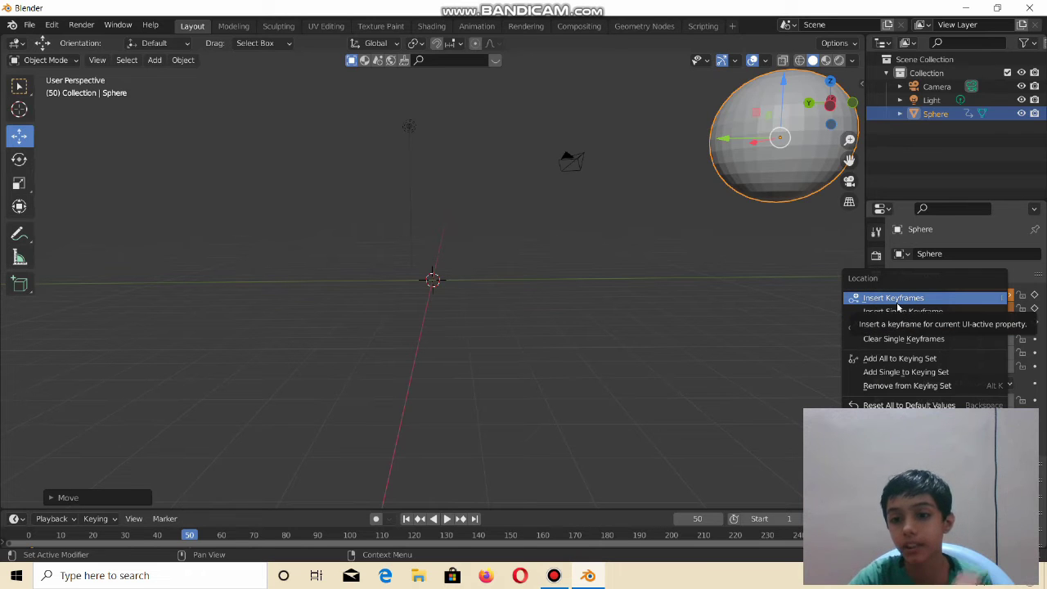
left_click(897, 303)
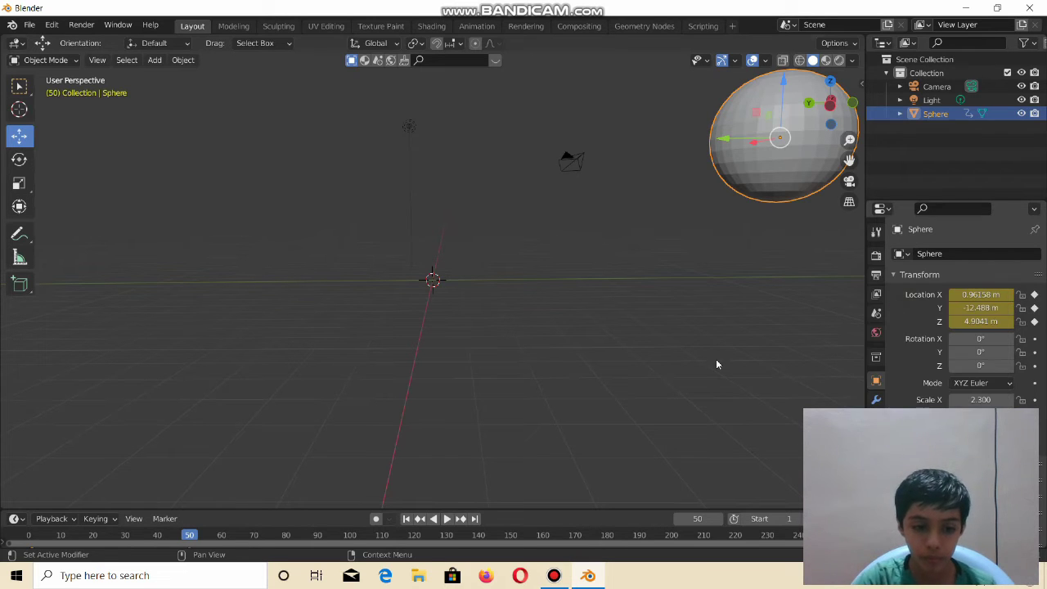
mouse_move(665, 358)
middle_mouse_down()
mouse_move(550, 351)
mouse_move(580, 361)
mouse_move(673, 344)
mouse_move(575, 396)
mouse_move(508, 417)
middle_mouse_up()
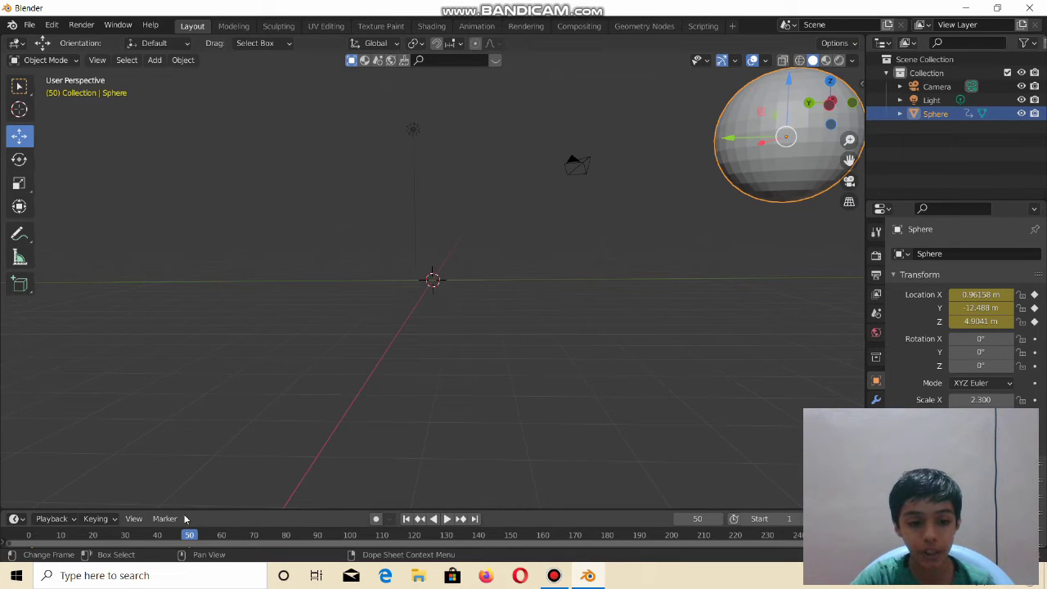
left_click_drag(191, 536, 27, 555)
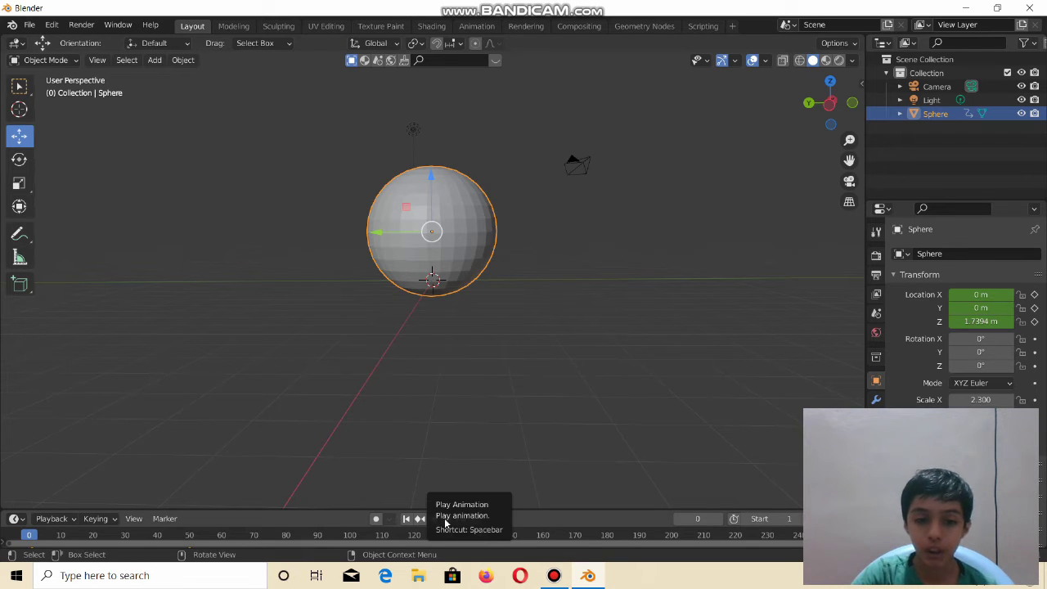
Step: Play the sphere's rising animation, then orbit and zoom the blender part 3.blend scene
left_click(444, 521)
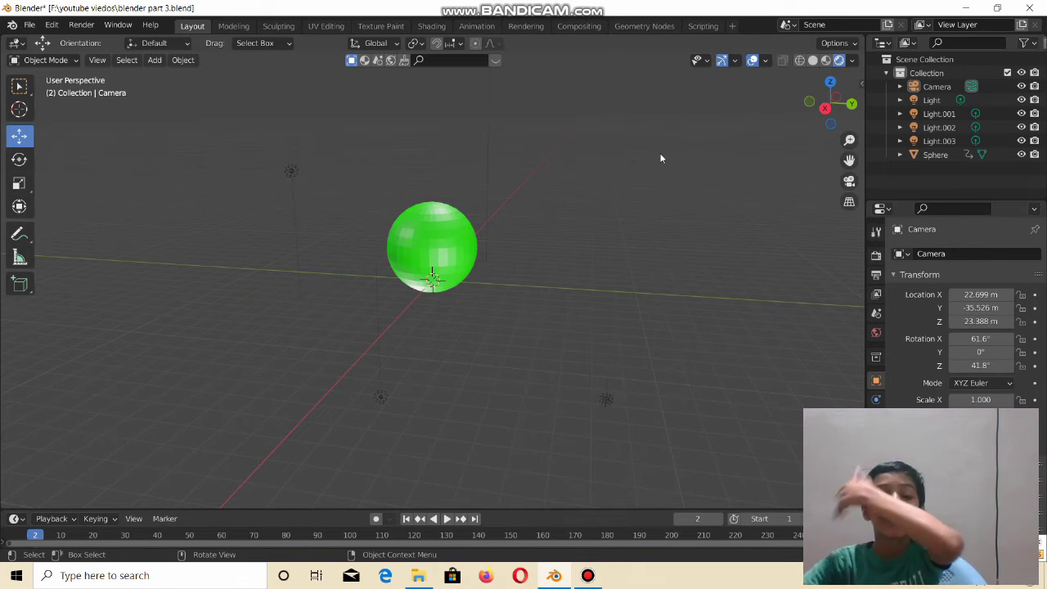
mouse_move(661, 158)
middle_mouse_down()
mouse_move(571, 217)
mouse_move(511, 220)
mouse_move(605, 201)
mouse_move(640, 215)
mouse_move(594, 240)
mouse_move(387, 270)
middle_mouse_up()
scroll(516, 229, "down", 5)
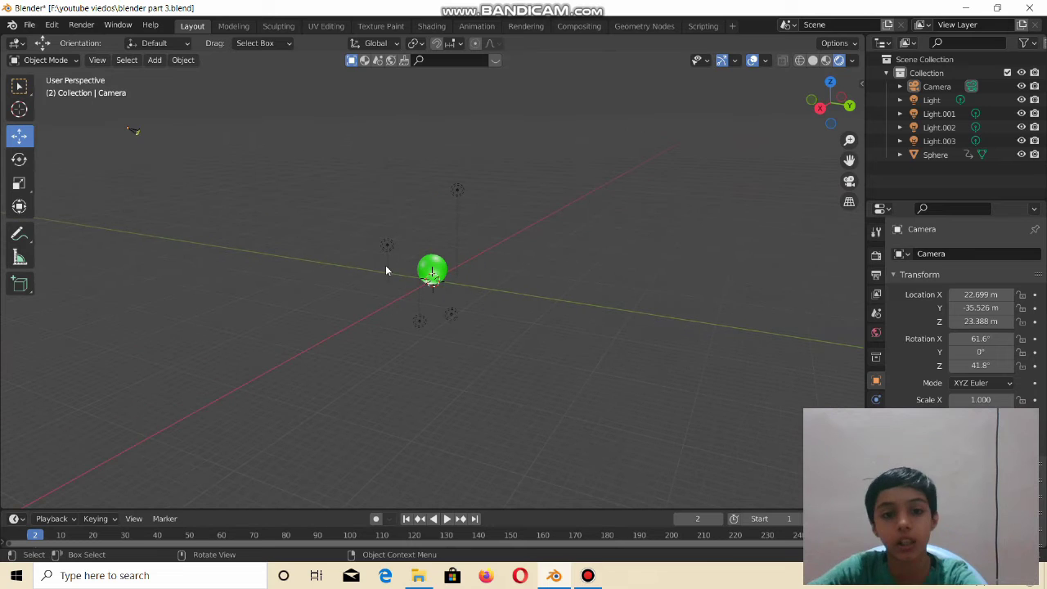
Step: Switch the viewport to Rendered shading and orbit around the green sphere from several angles
scroll(436, 274, "down", 2)
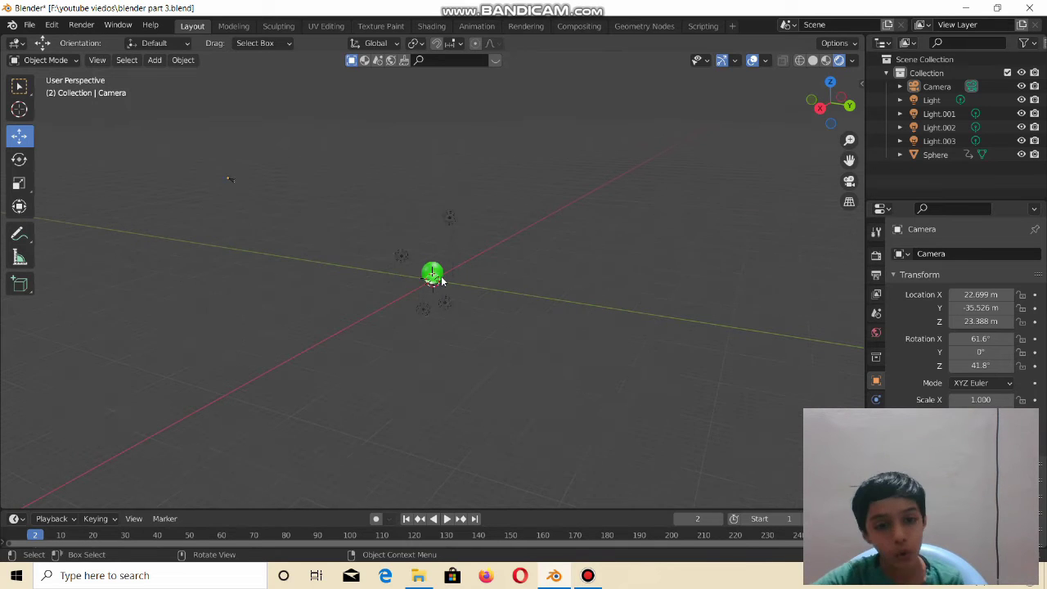
scroll(442, 279, "up", 7)
scroll(445, 283, "down", 1)
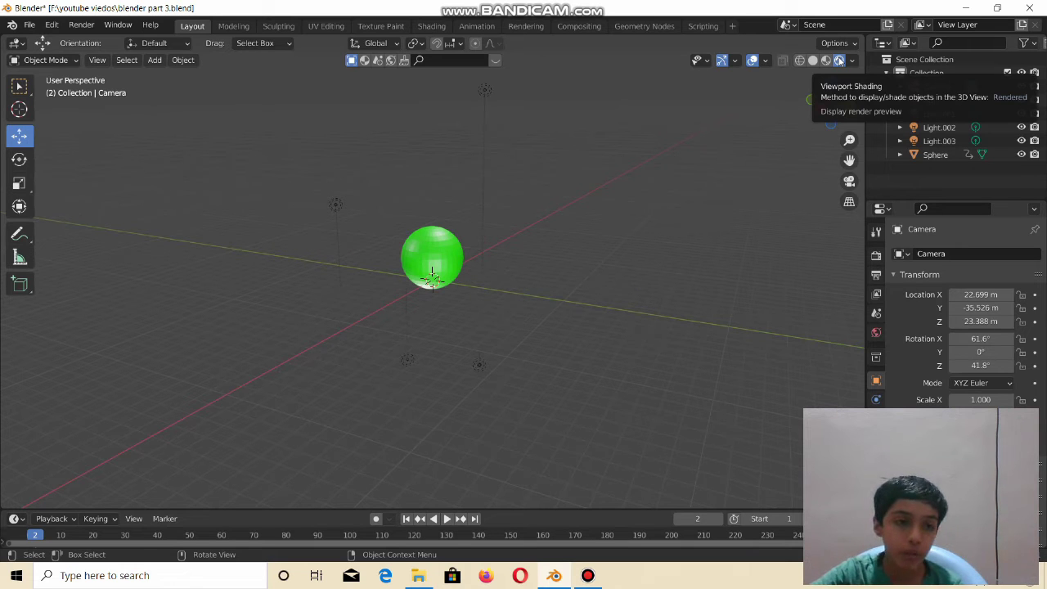
left_click(840, 61)
mouse_move(601, 304)
middle_mouse_down()
mouse_move(508, 289)
mouse_move(536, 297)
middle_mouse_up()
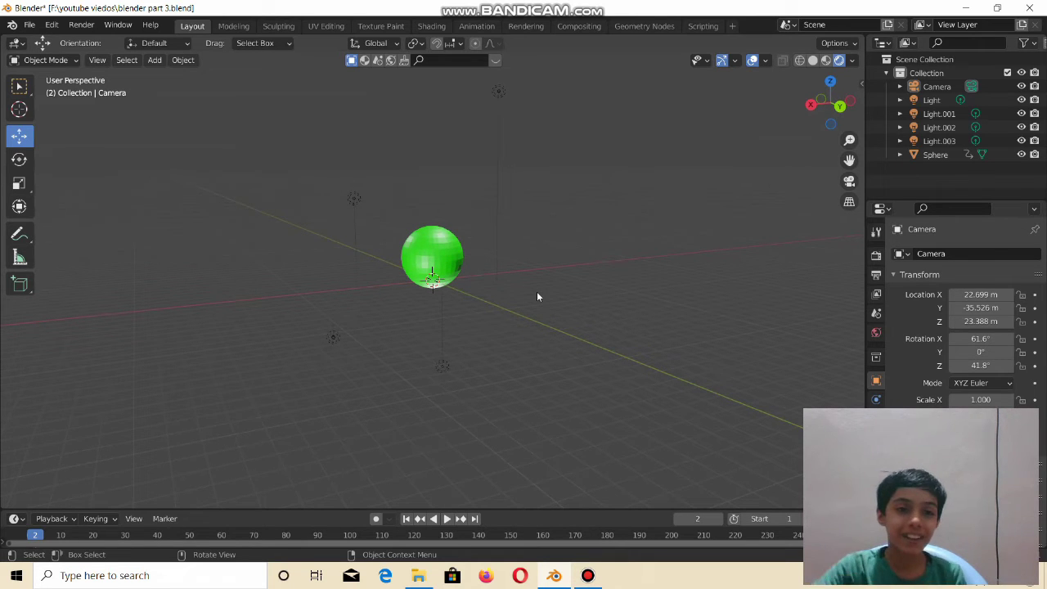
middle_click_drag(536, 297, 563, 297)
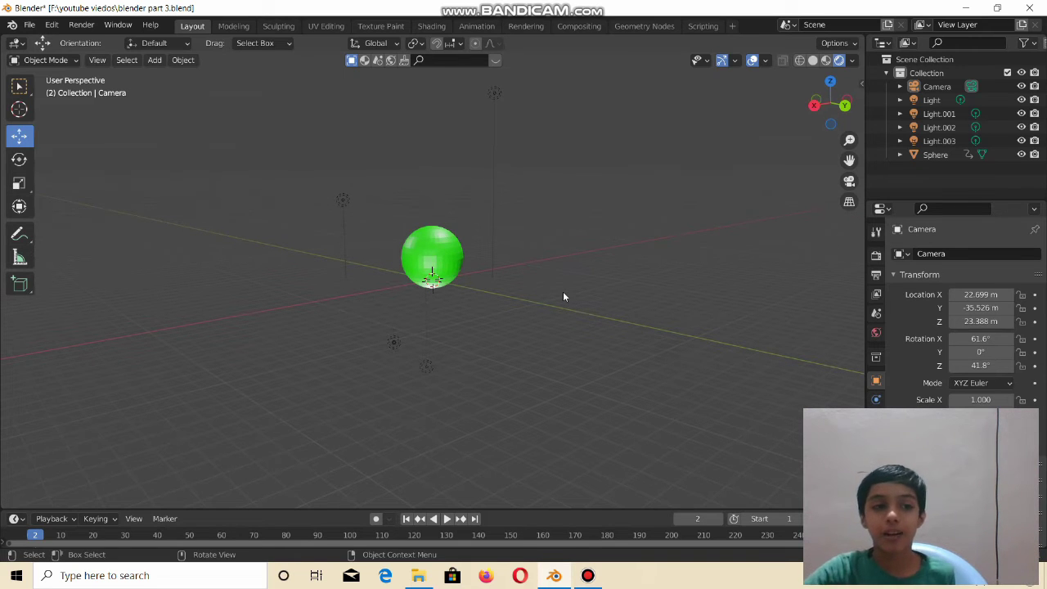
mouse_move(406, 263)
middle_mouse_down()
mouse_move(354, 191)
mouse_move(254, 222)
middle_mouse_up()
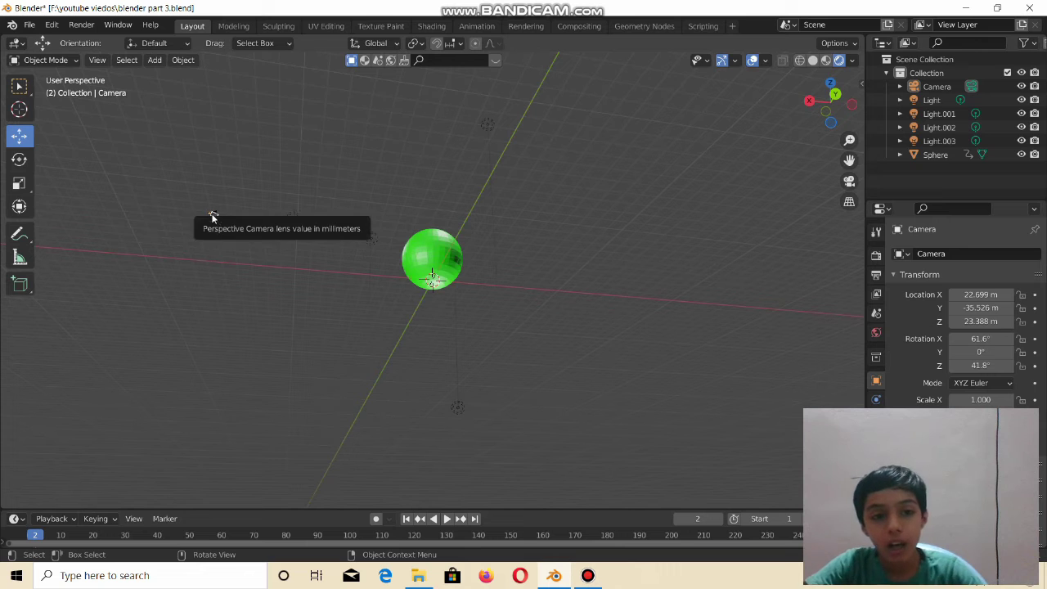
middle_click_drag(356, 316, 438, 377)
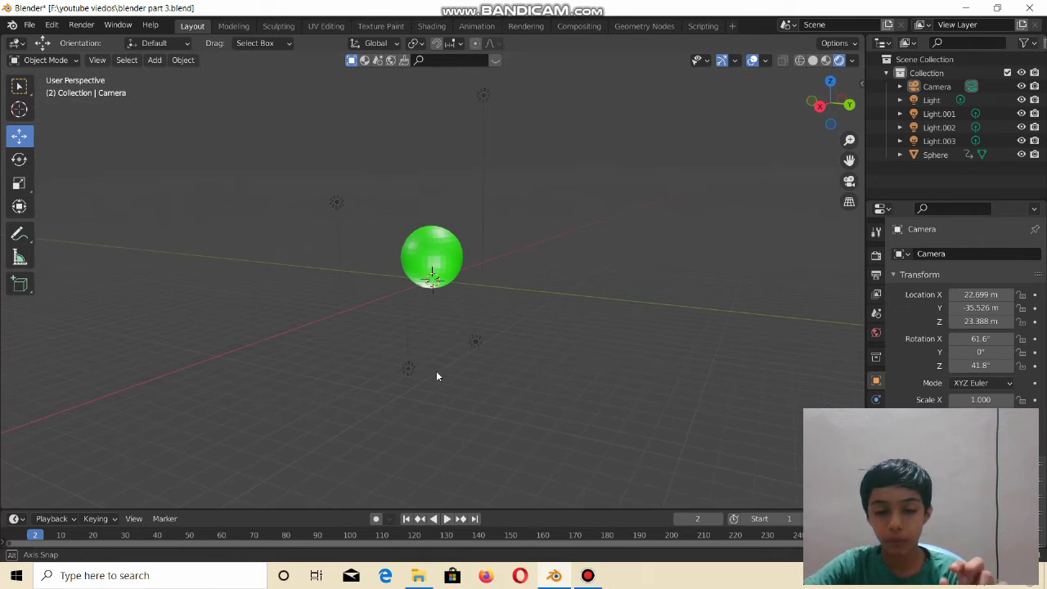
Step: Look through the camera with Numpad 0 and zoom in on the view
key("KP_0")
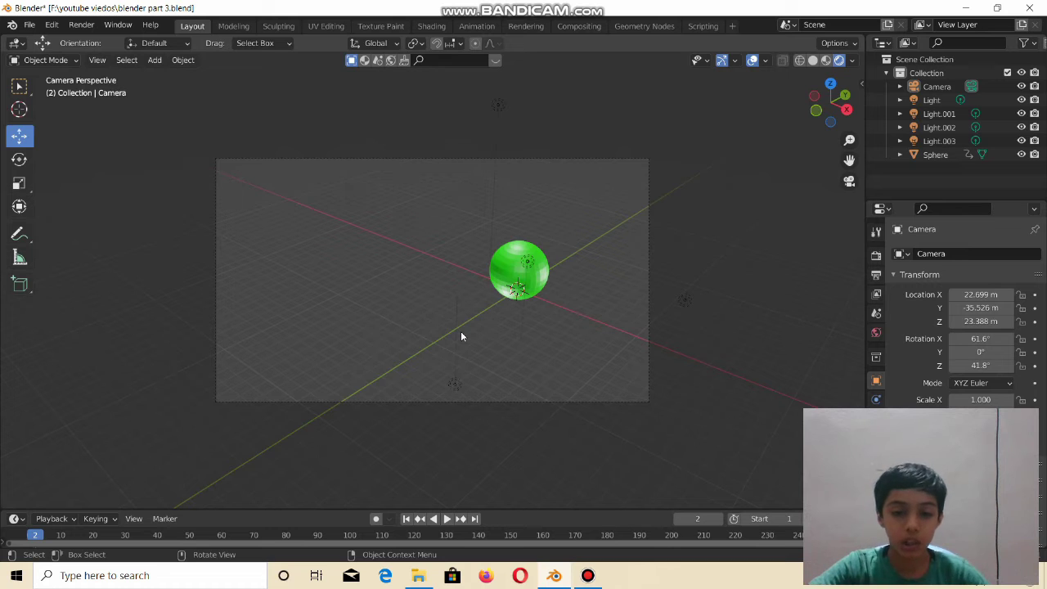
scroll(460, 335, "up", 1)
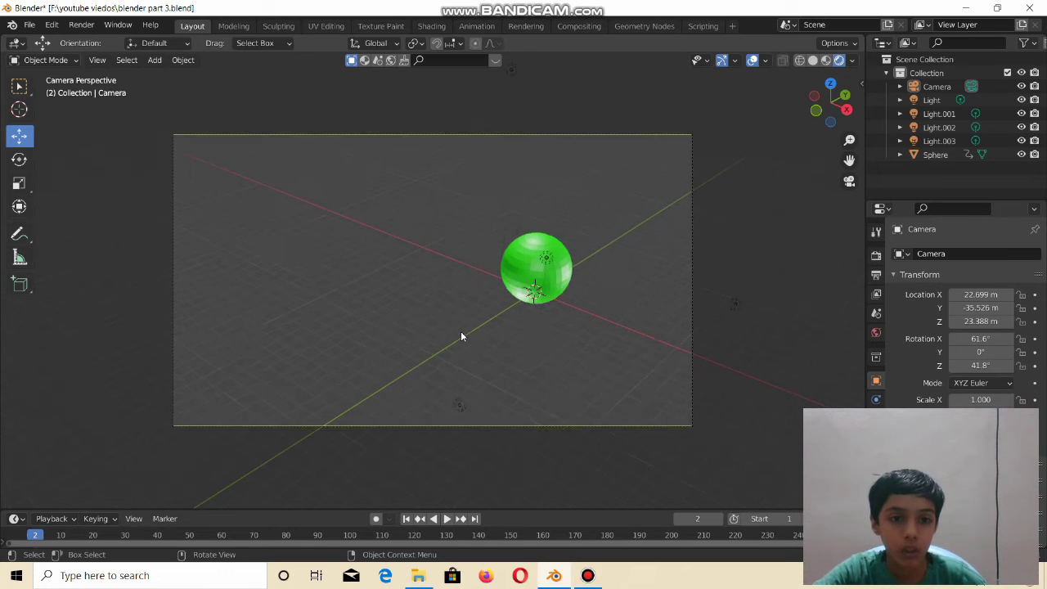
scroll(461, 335, "up", 1)
scroll(460, 336, "up", 1)
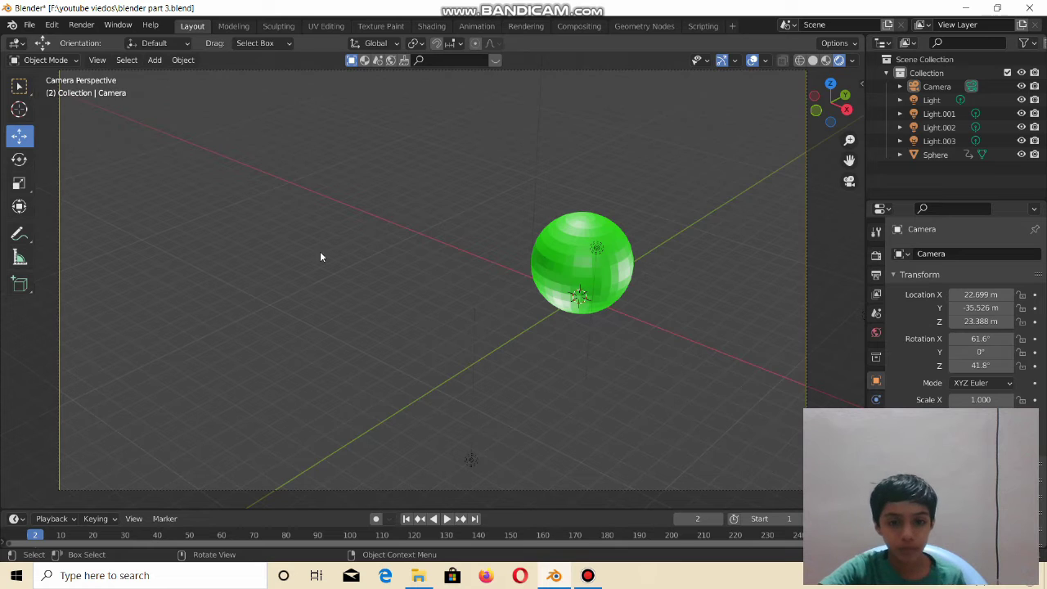
Step: Play the green sphere animation in camera view and stop it at frame 75
left_click(447, 519)
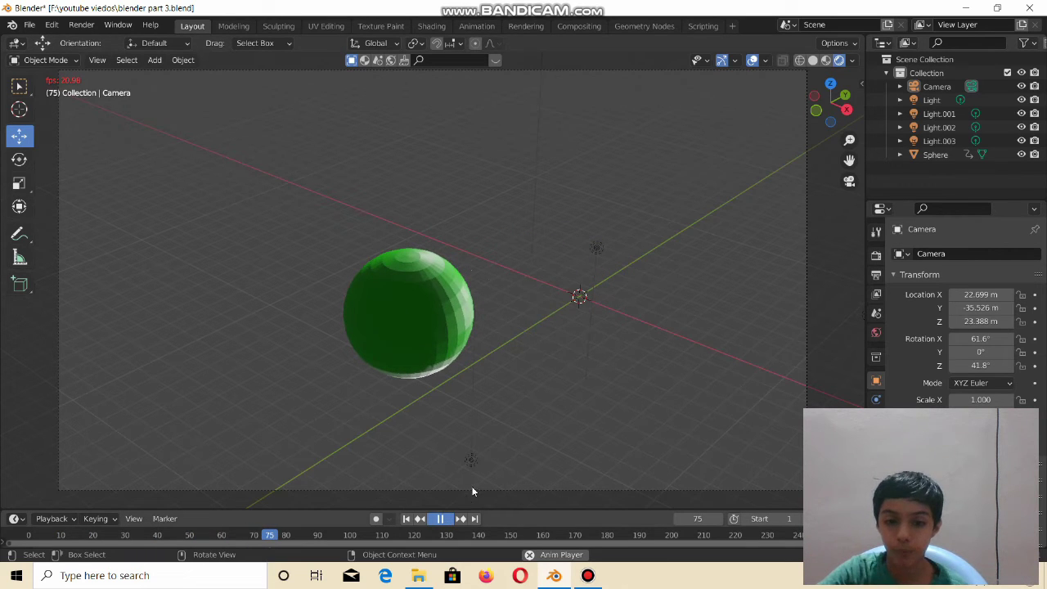
key("space")
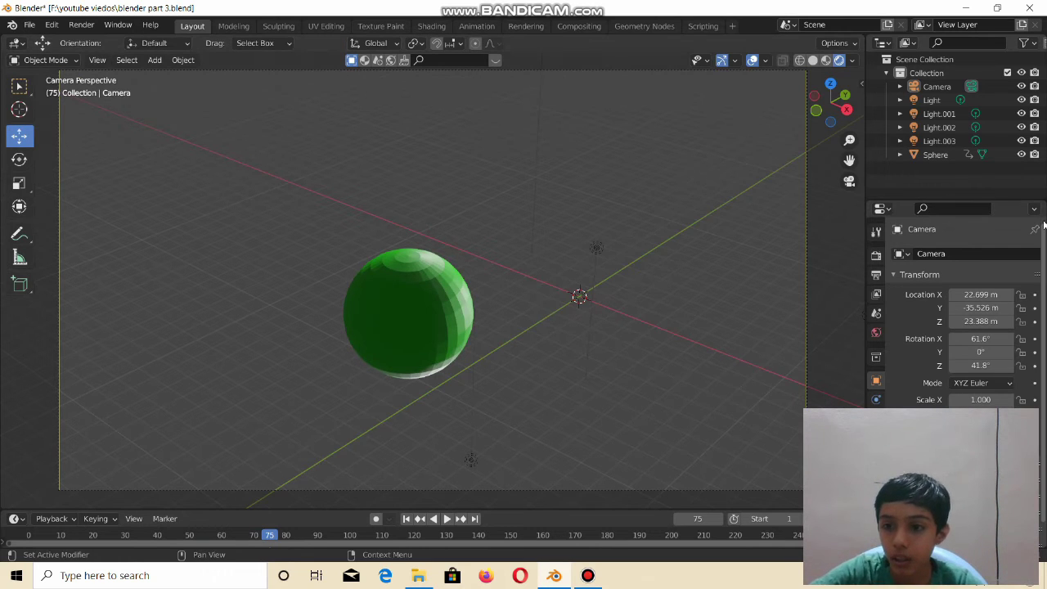
scroll(1041, 376, "down", 1)
scroll(1042, 380, "up", 1)
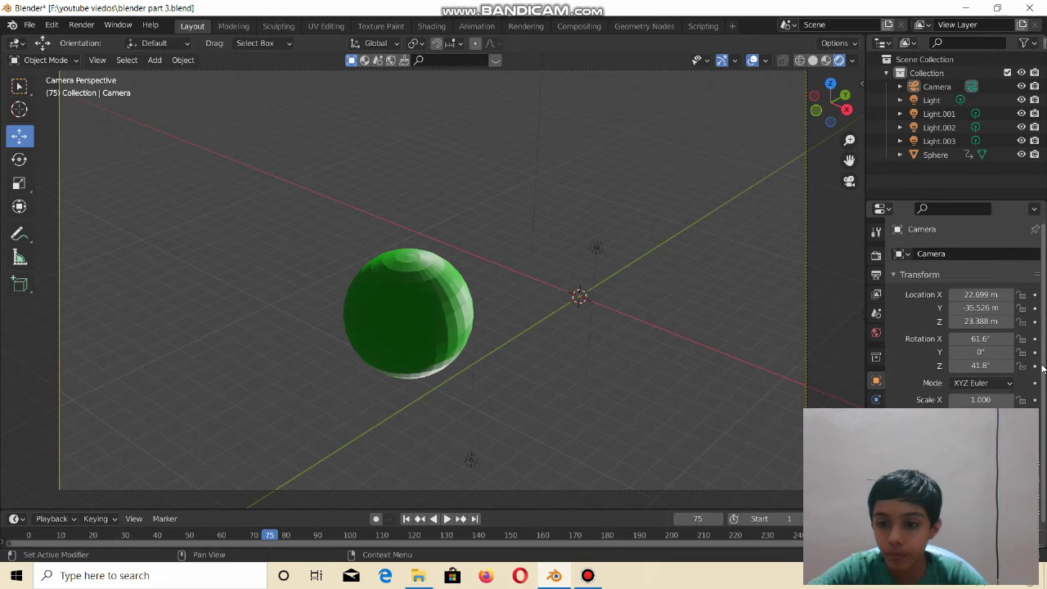
scroll(1042, 381, "down", 1)
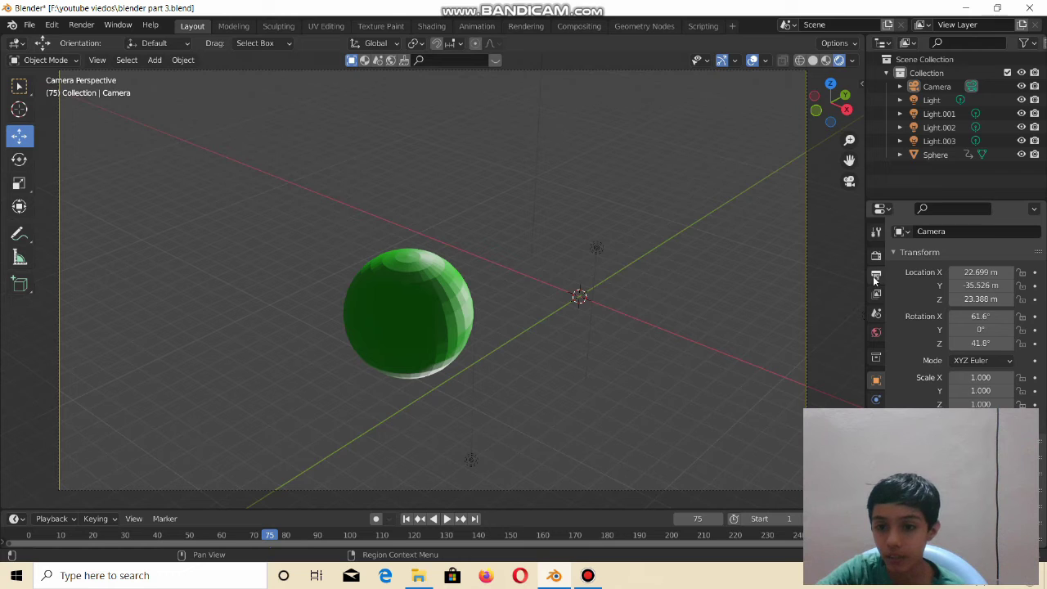
Step: Open Output Properties, adjust the end frame, and scroll down to the /tmp\ output path
left_click(874, 278)
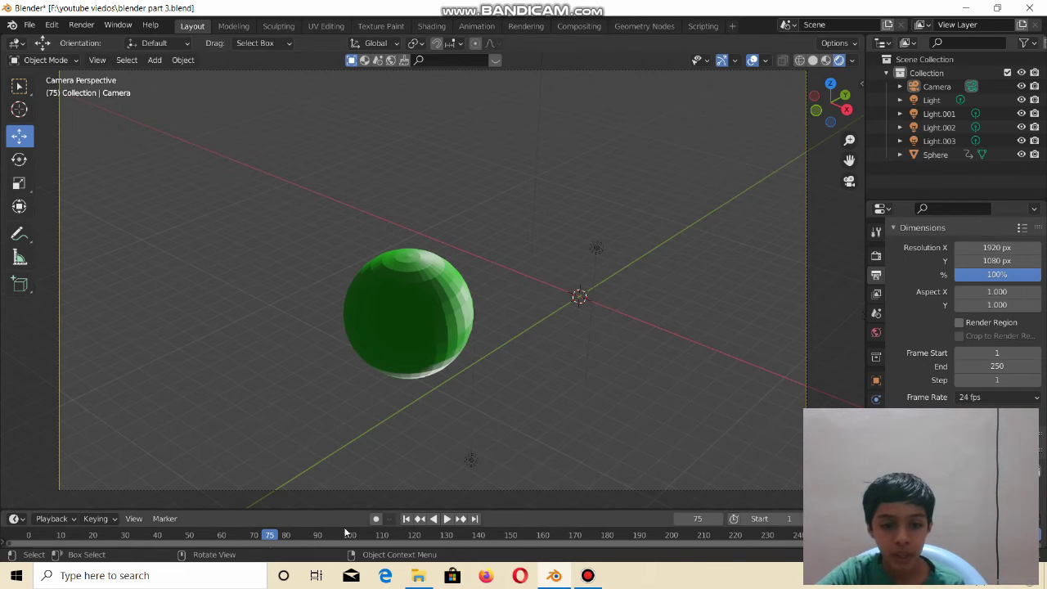
left_click_drag(978, 362, 941, 362)
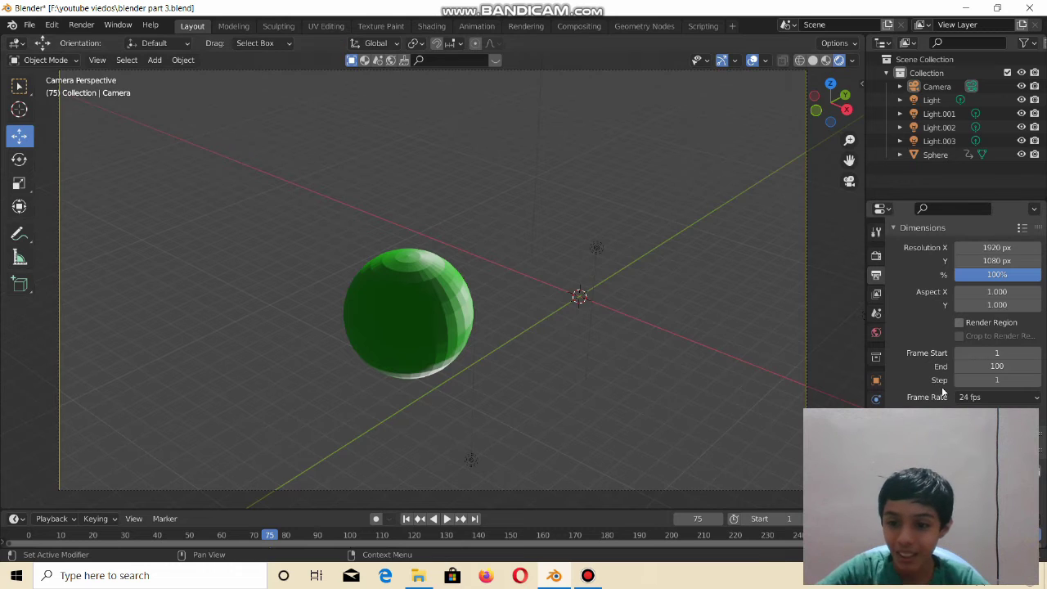
scroll(957, 344, "down", 3)
scroll(933, 376, "down", 1)
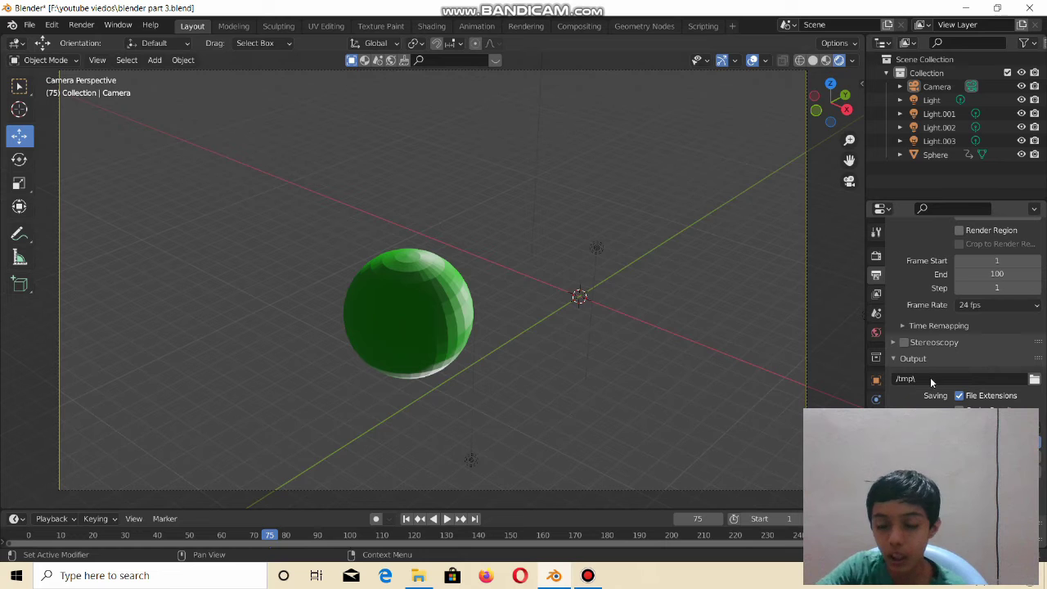
Step: Browse to OFFICIAL (F:) > youtube viedos and accept it as the output folder, file name blank
left_click(1034, 380)
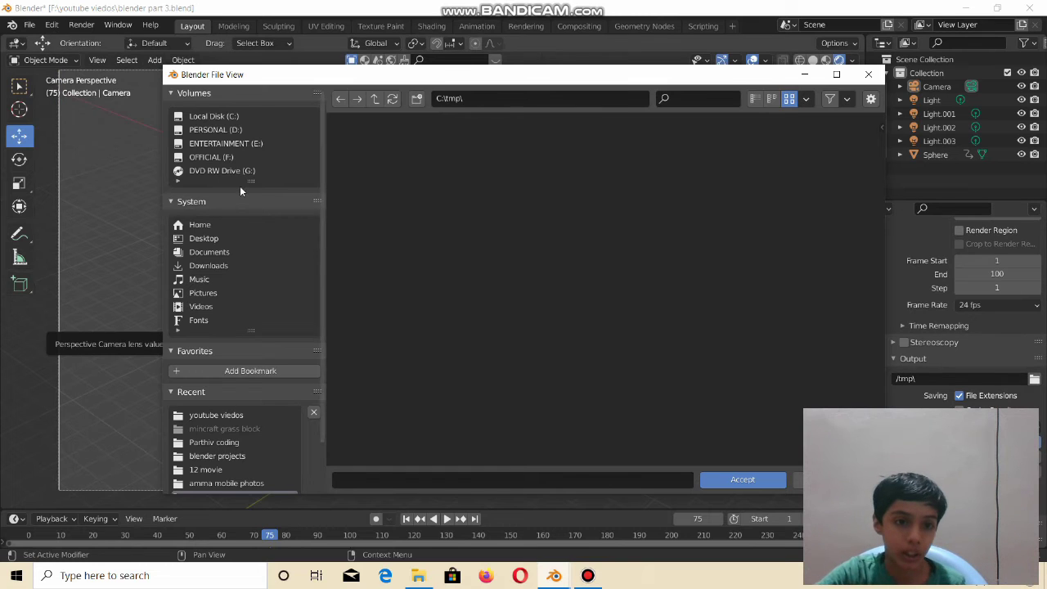
left_click(214, 157)
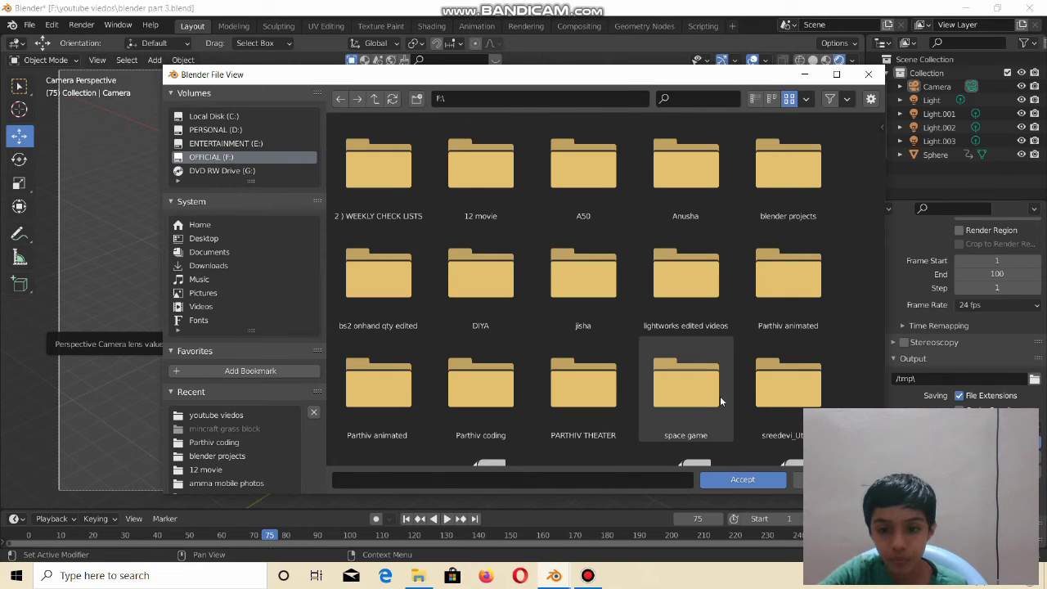
scroll(881, 214, "down", 3)
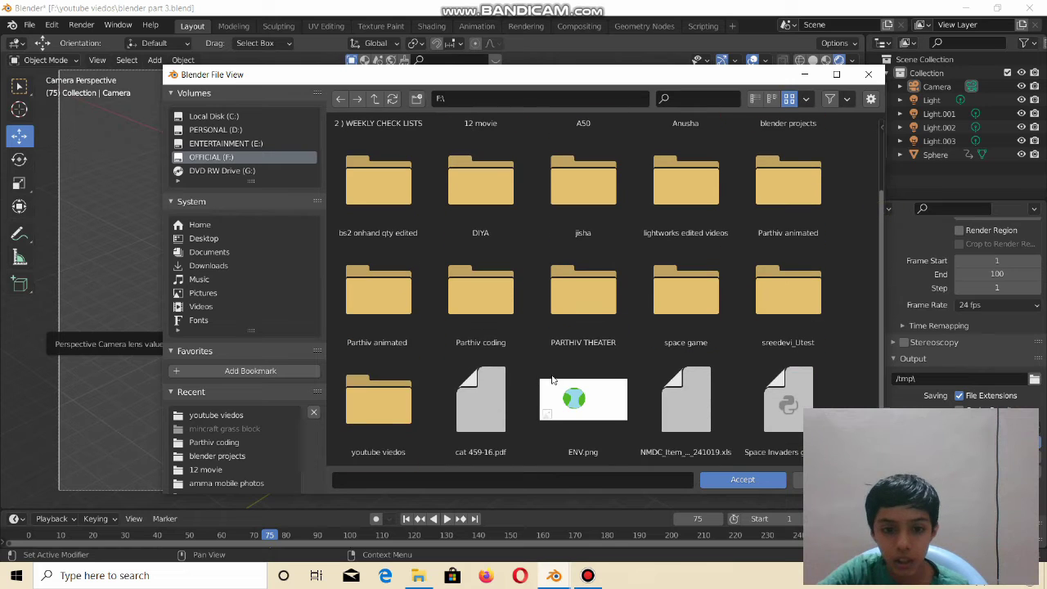
double_click(377, 385)
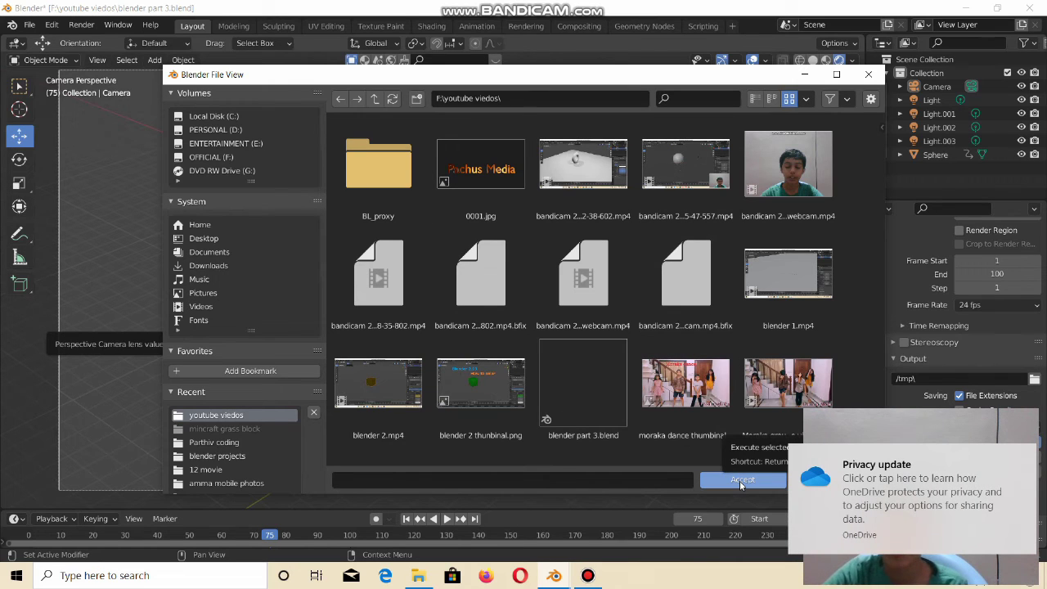
left_click(463, 481)
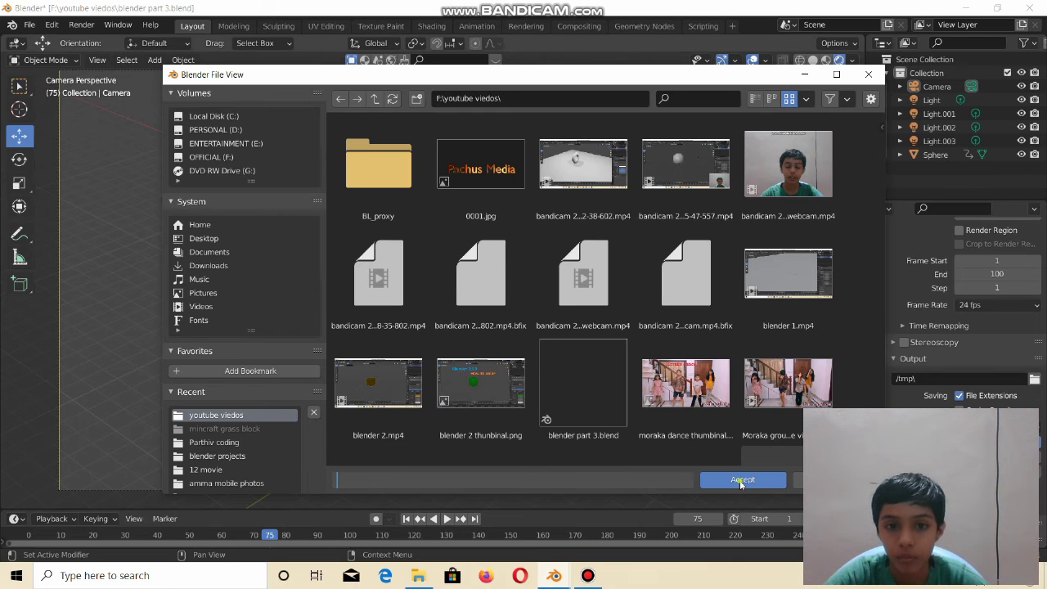
left_click(740, 481)
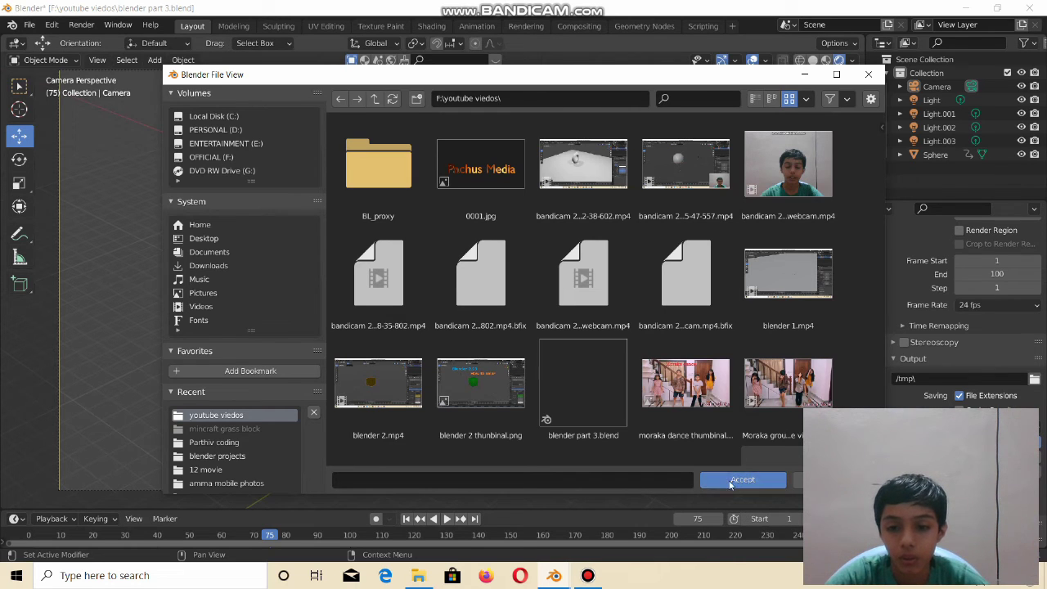
left_click(741, 481)
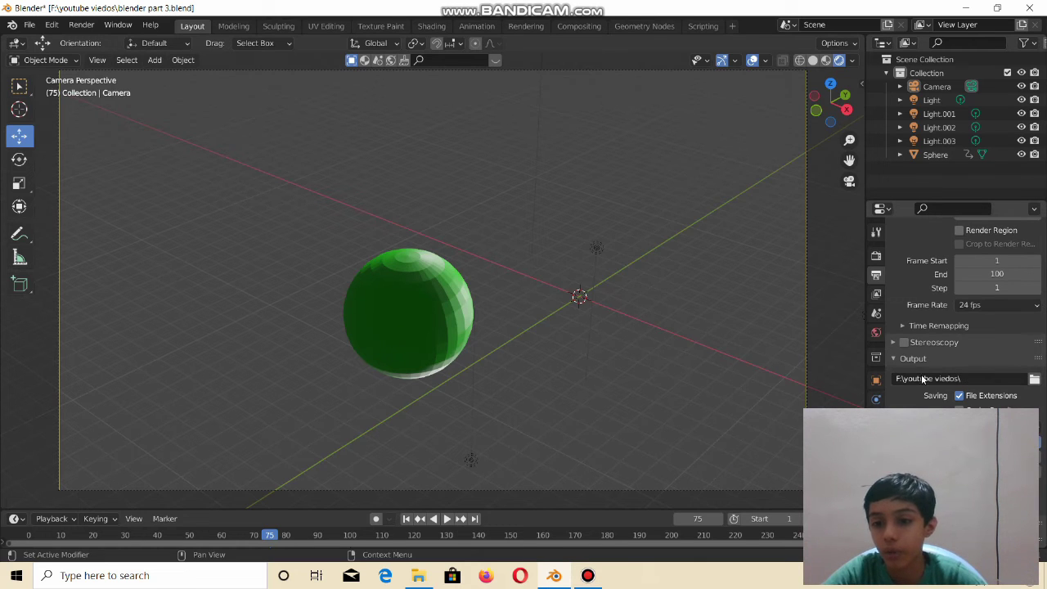
Step: Change the Output File Format from PNG to FFmpeg Video
scroll(1039, 417, "up", 2)
scroll(1039, 417, "down", 2)
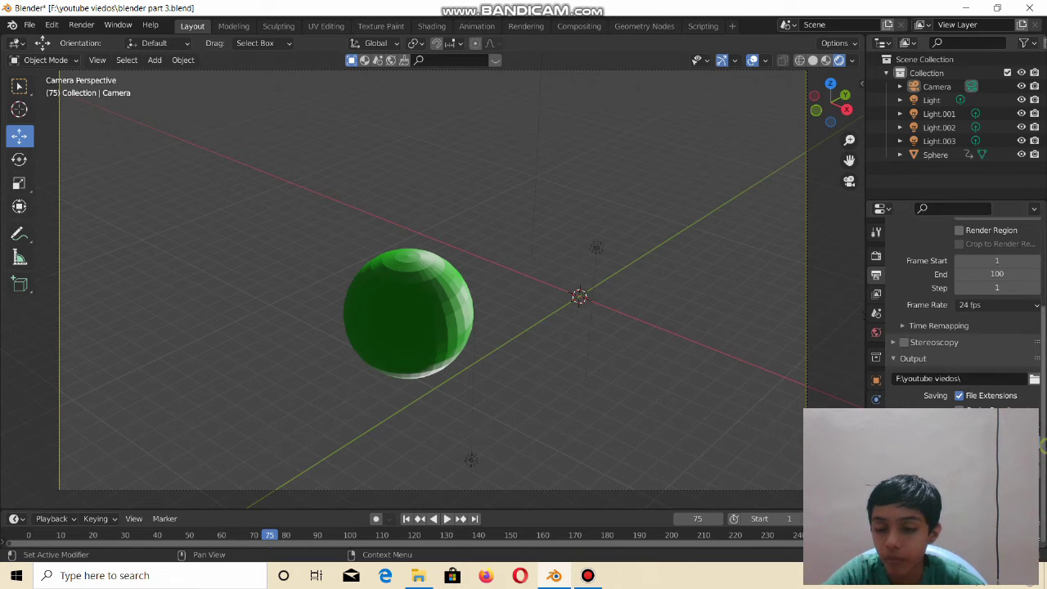
left_click(894, 342)
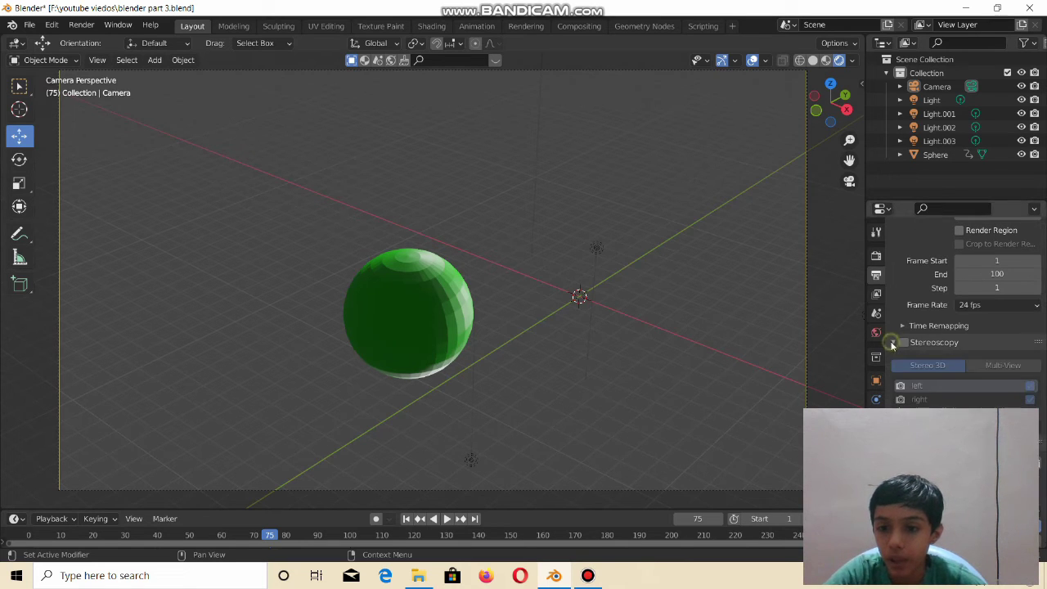
left_click(893, 342)
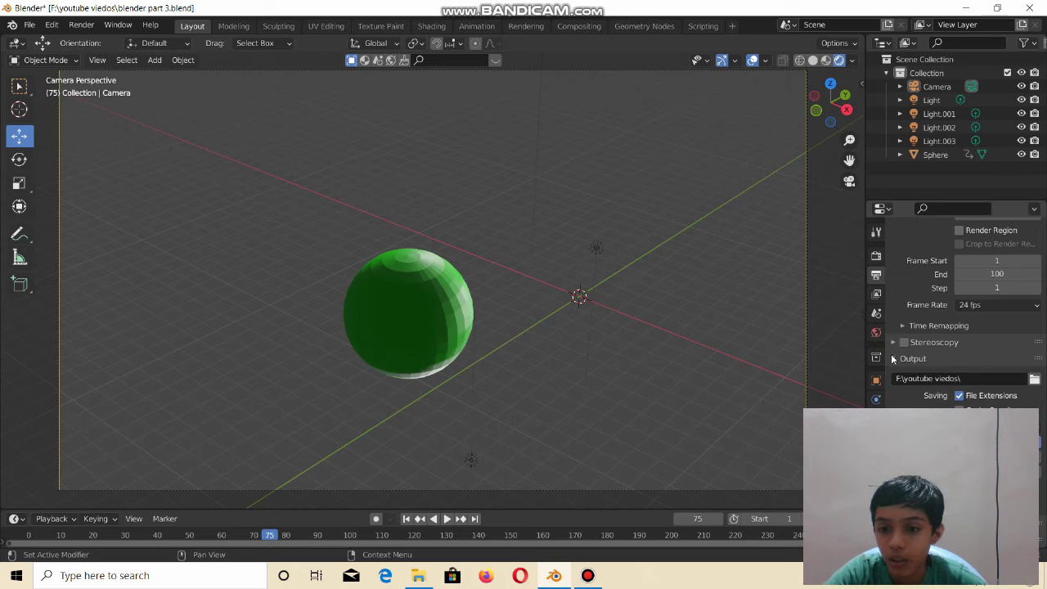
scroll(890, 354, "up", 5)
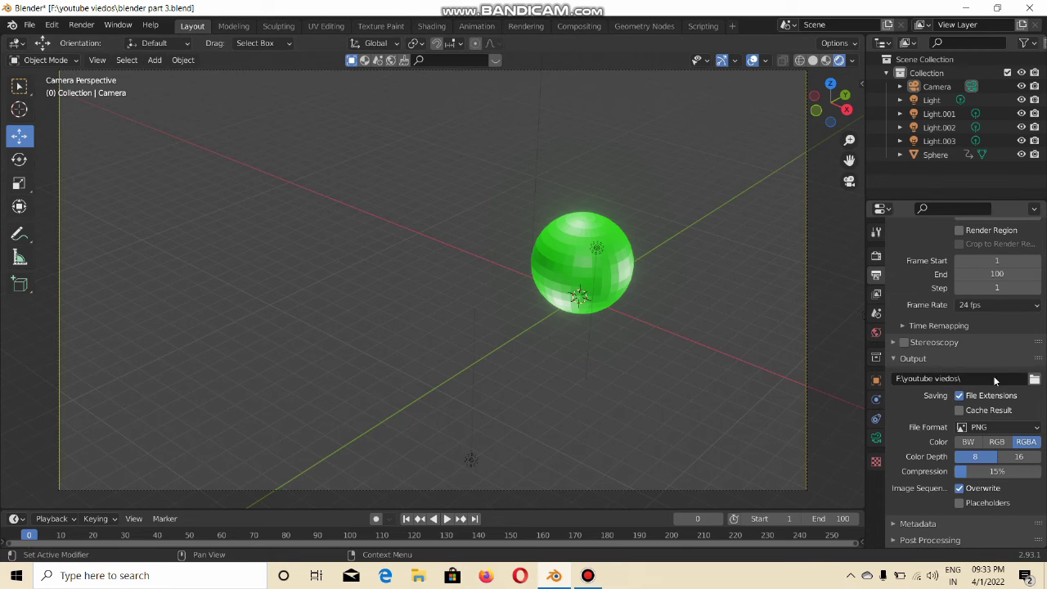
left_click(1009, 428)
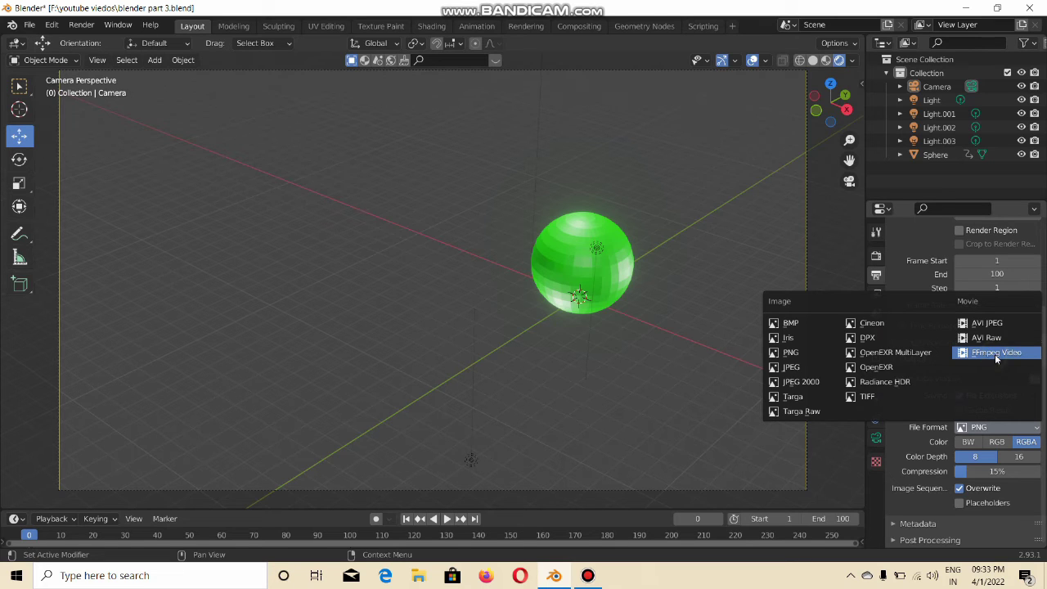
left_click(995, 353)
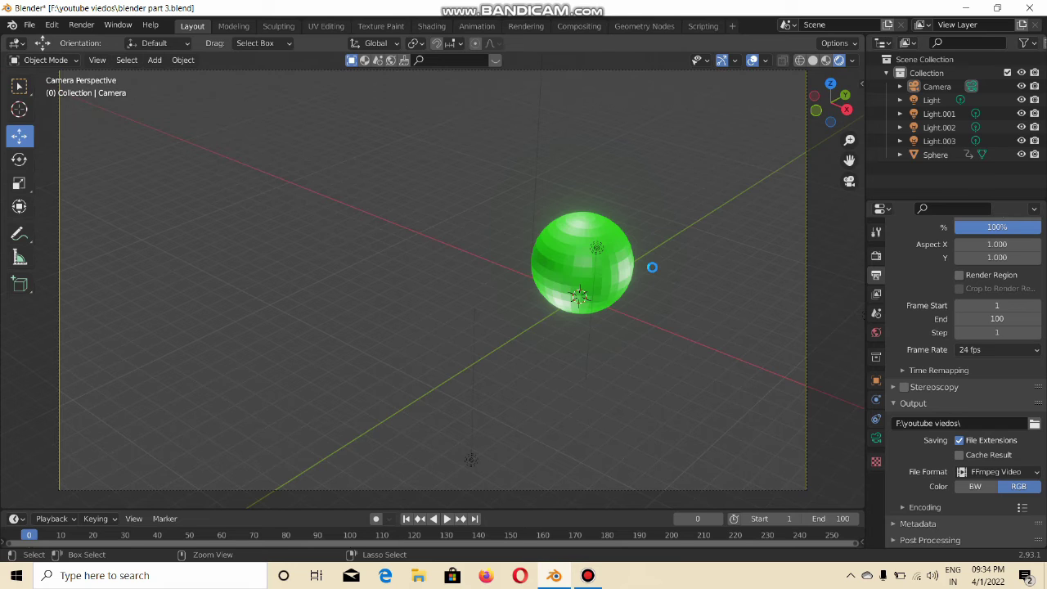
Step: Render frames 1–100 with Ctrl+F12, watch the render window, then hide it when finished
key("ctrl+F12")
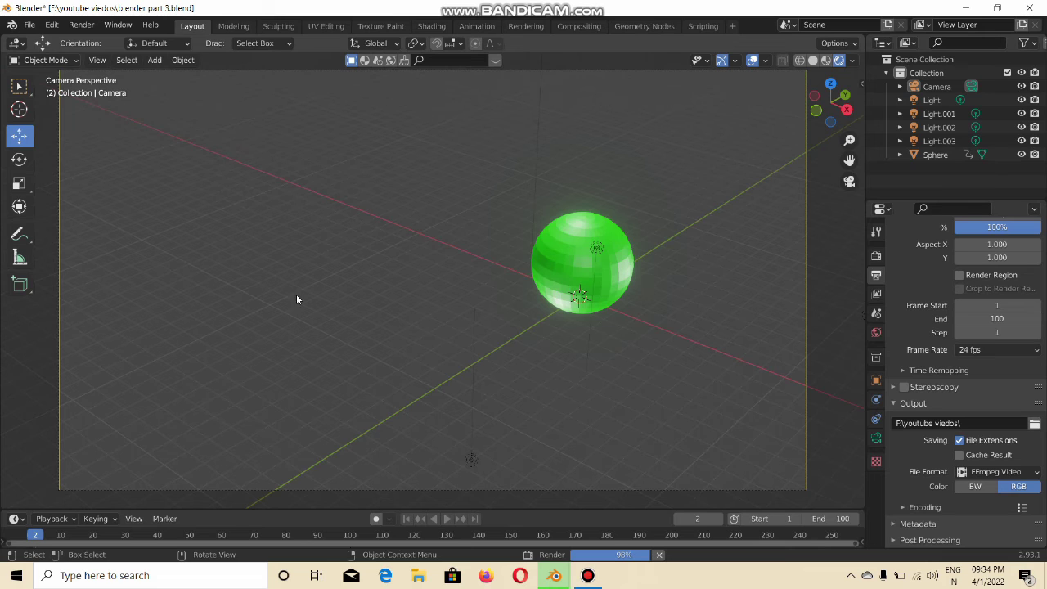
left_click(561, 578)
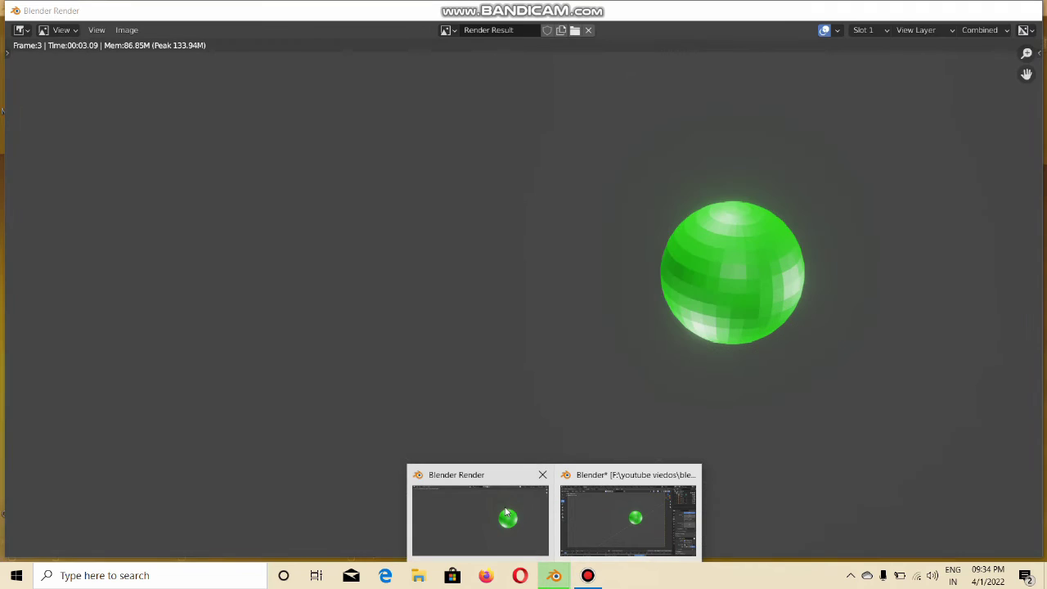
left_click(480, 517)
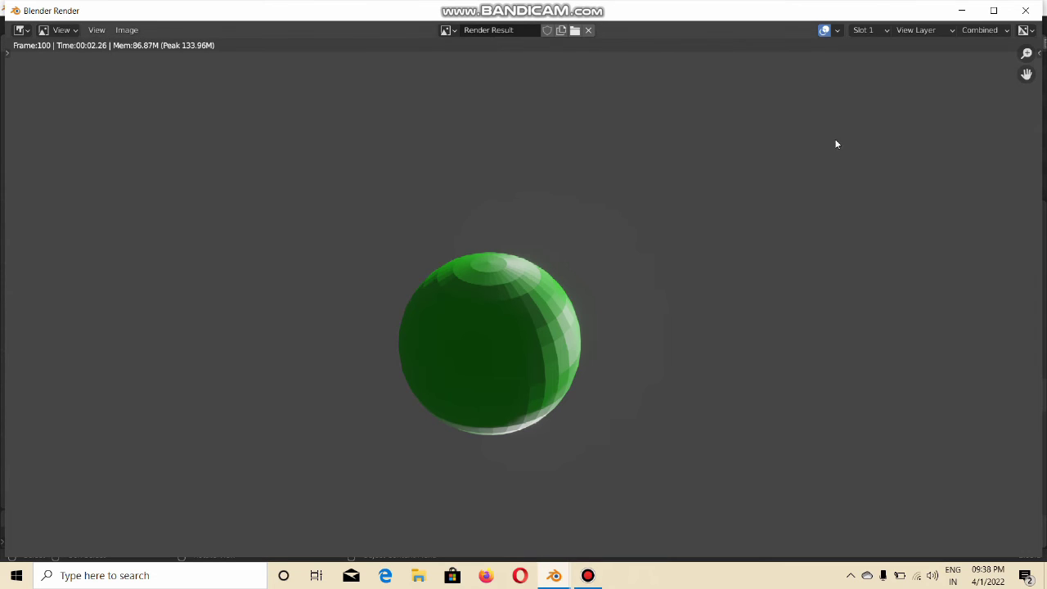
left_click(959, 9)
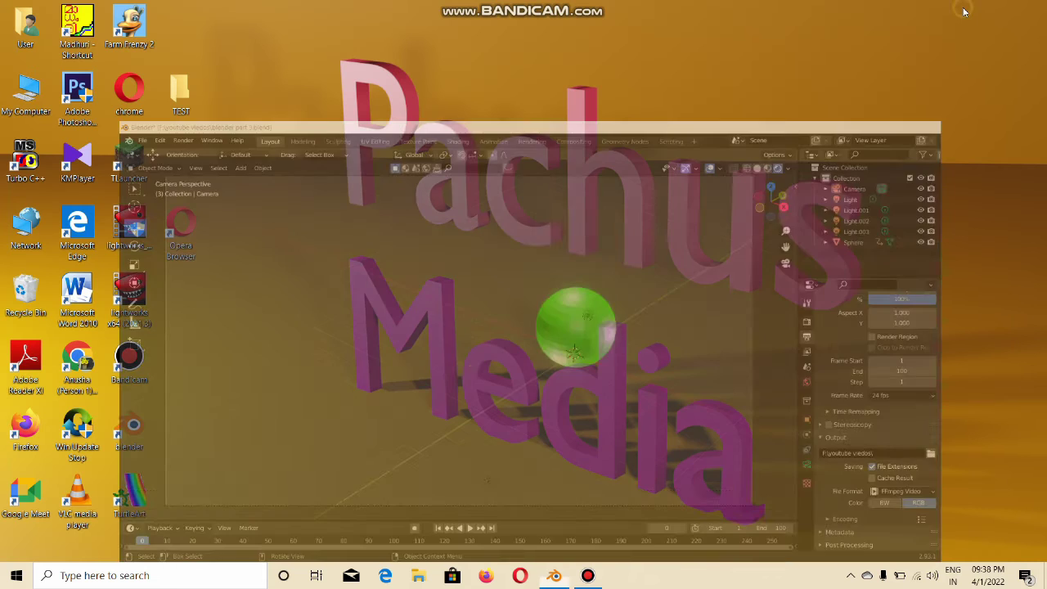
Step: Minimize Blender and open the 0001-0100 video from OFFICIAL (F:) > youtube viedos
left_click(959, 9)
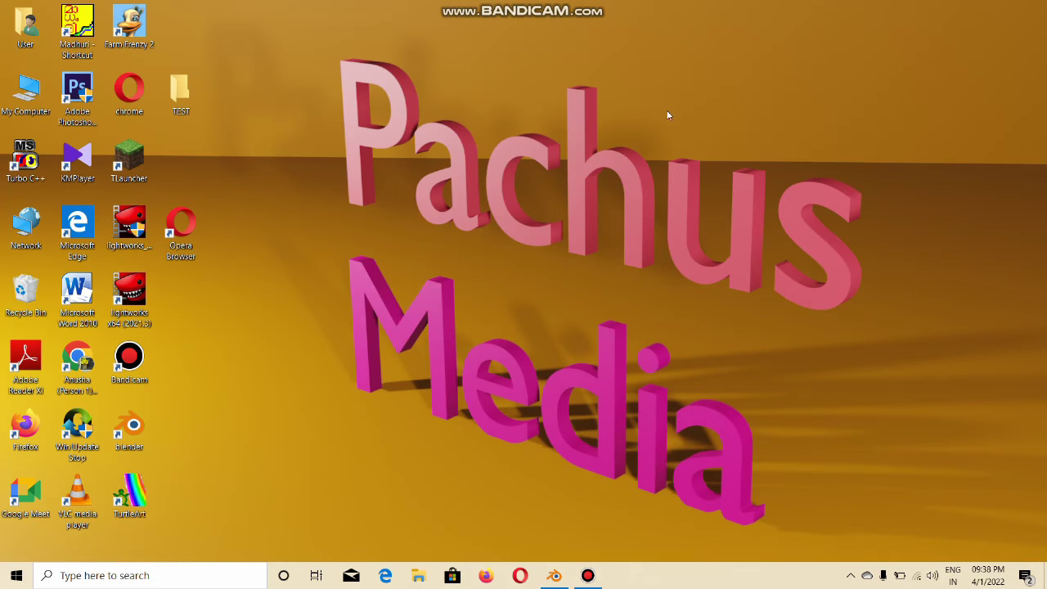
double_click(26, 90)
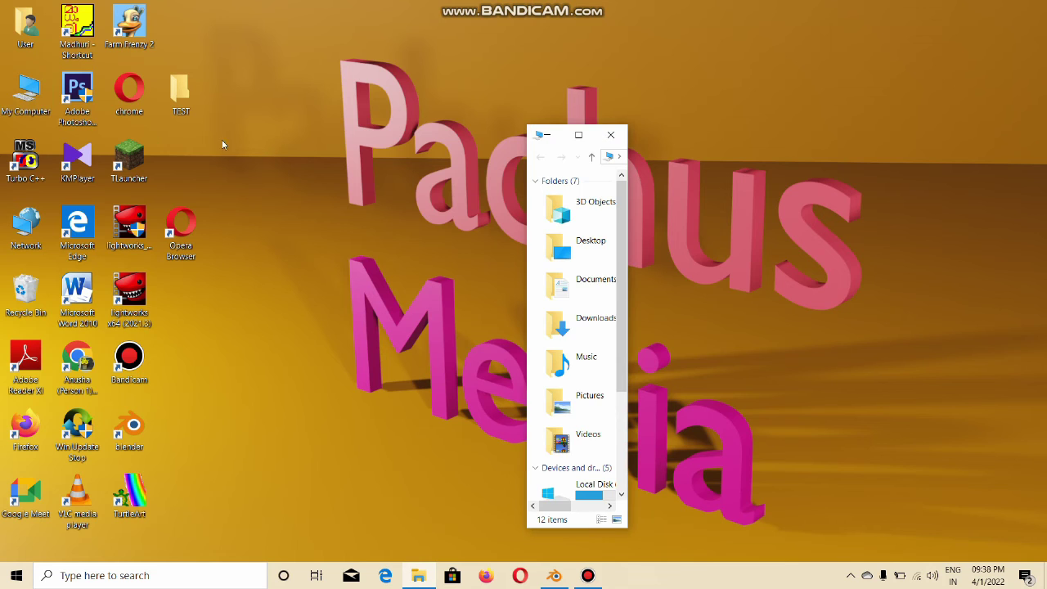
left_click(580, 137)
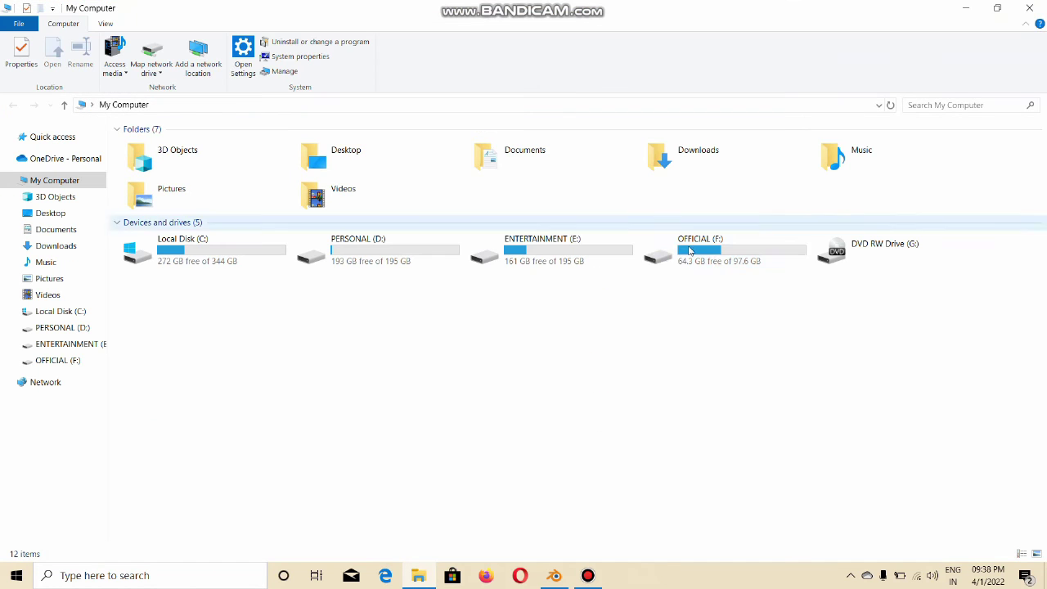
double_click(728, 259)
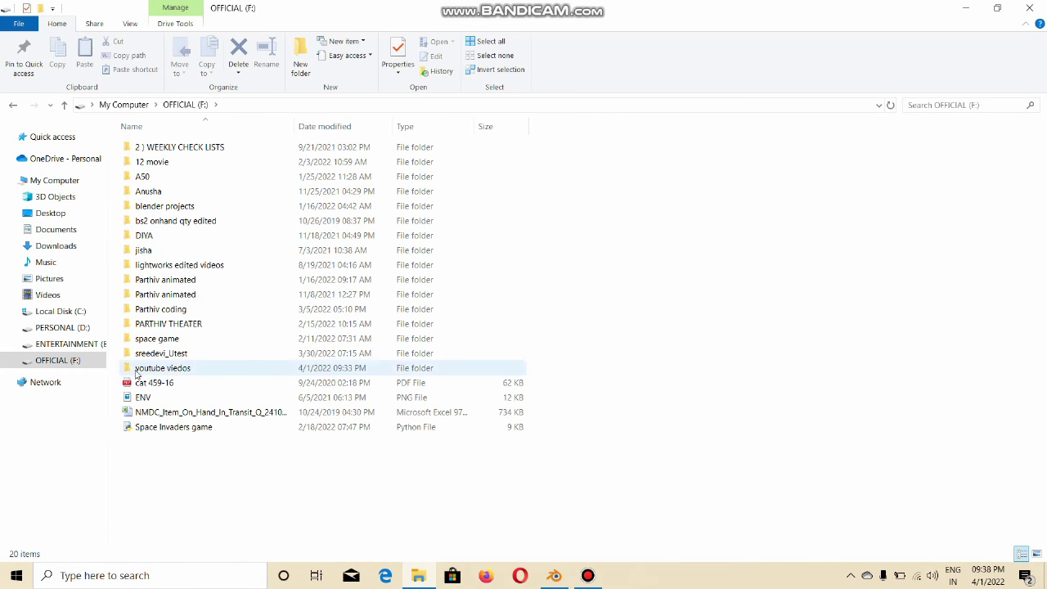
left_click(166, 371)
double_click(166, 371)
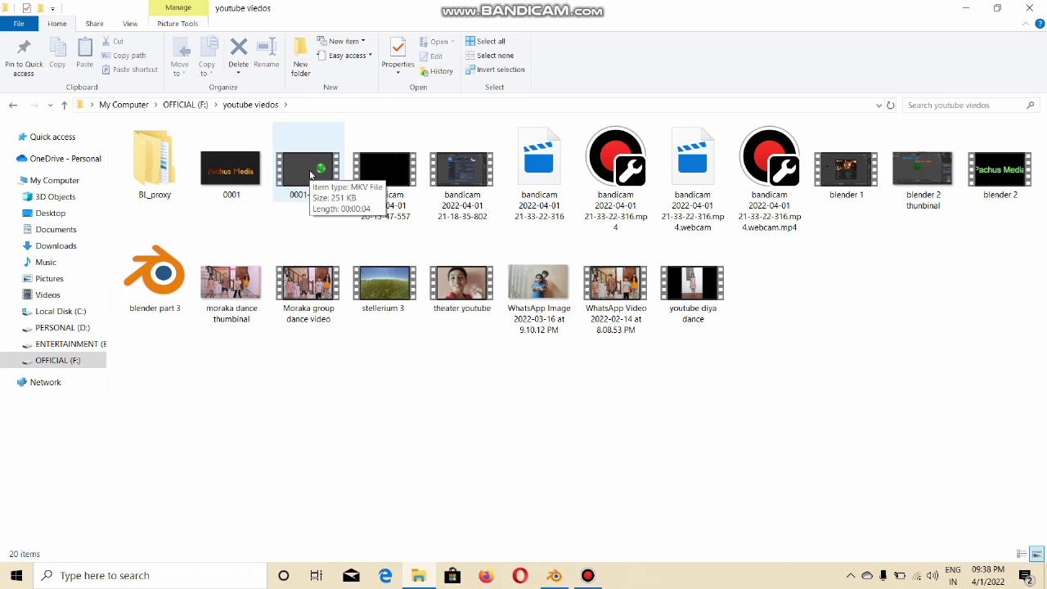
double_click(310, 174)
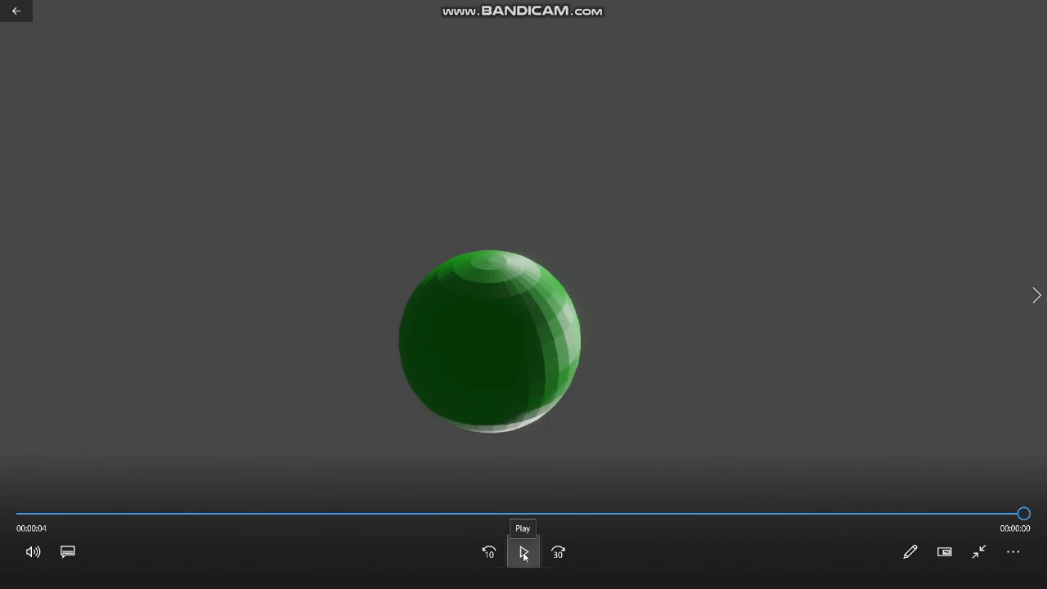
Step: Play the 0001-0100 sphere video in Movies & TV
left_click(525, 554)
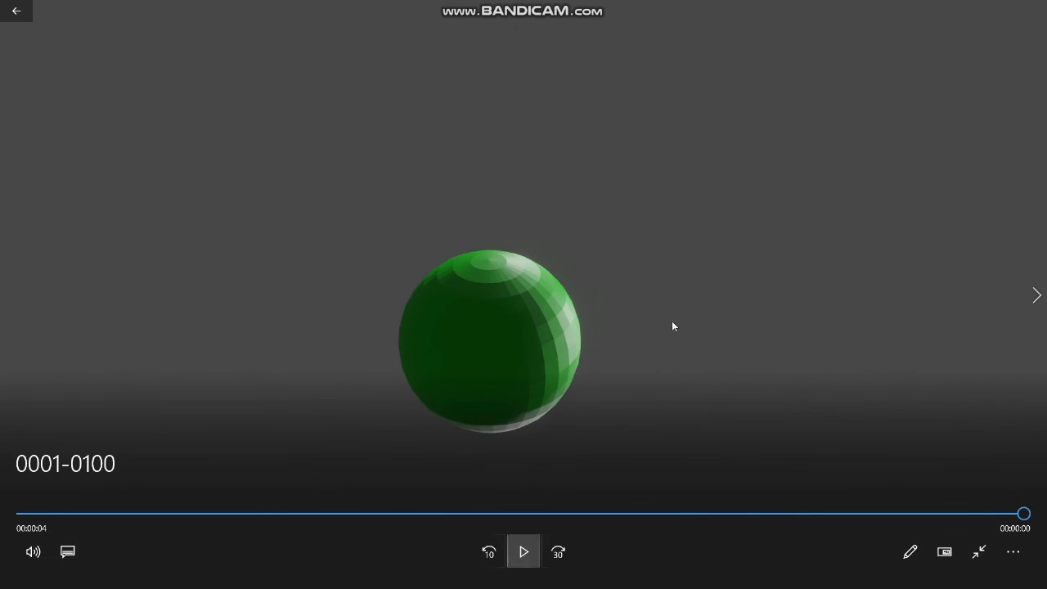
Step: Close Movies & TV and minimize the youtube viedos folder window
left_click(1032, 3)
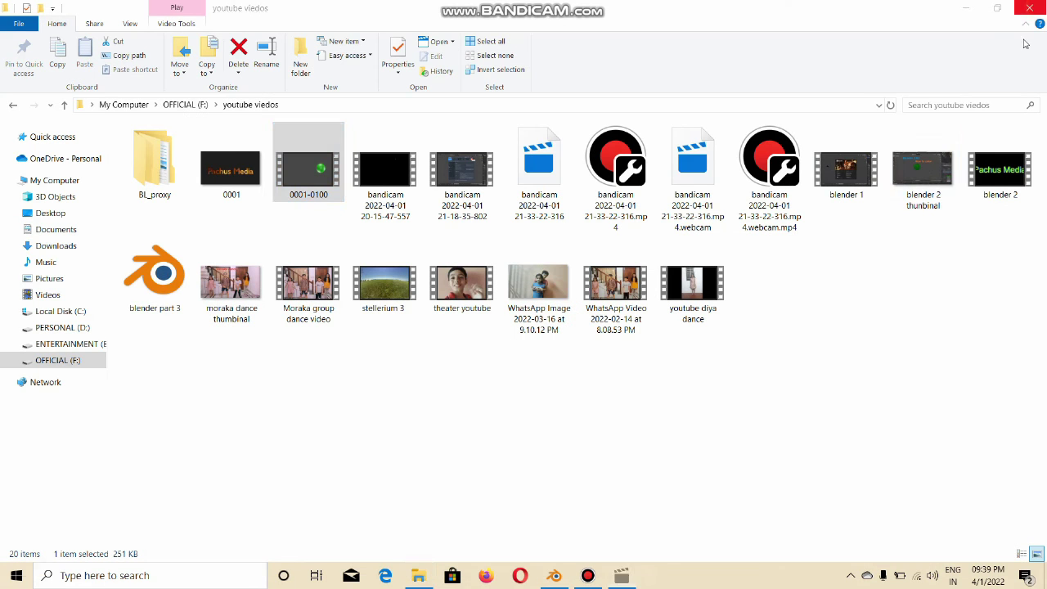
left_click(965, 7)
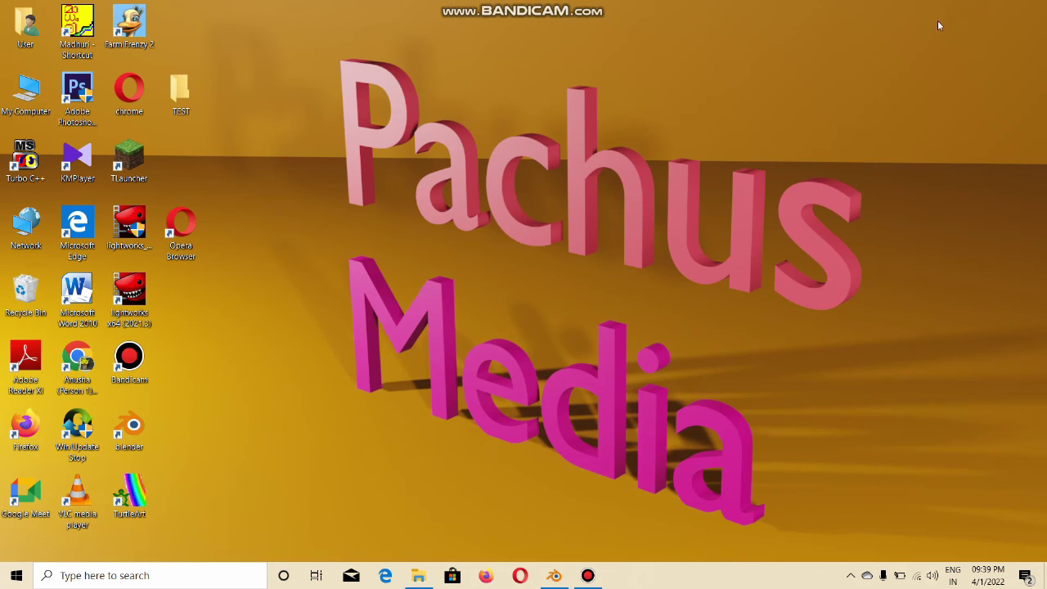